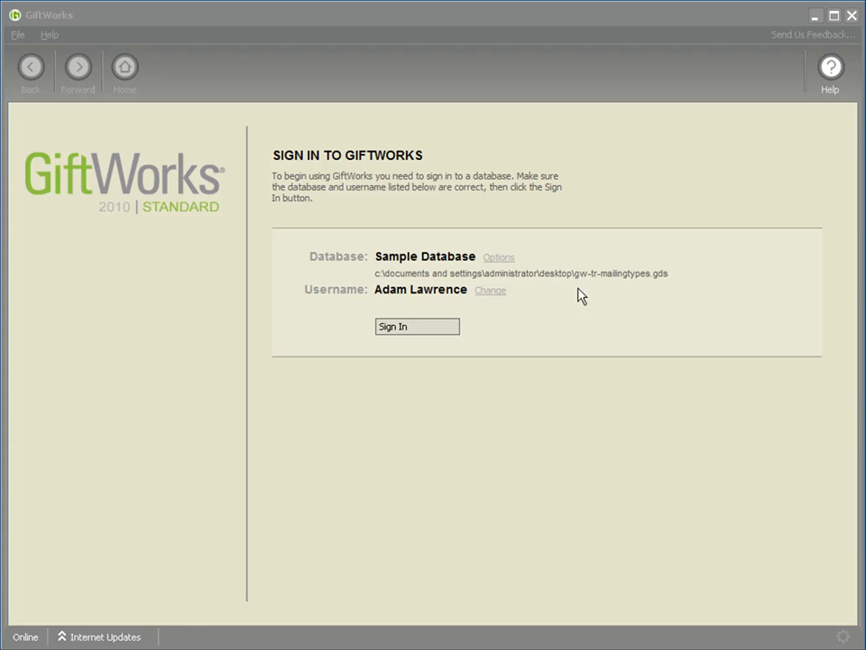
Sign in to the Sample Database and open the mailing letter library for management.
click(410, 334)
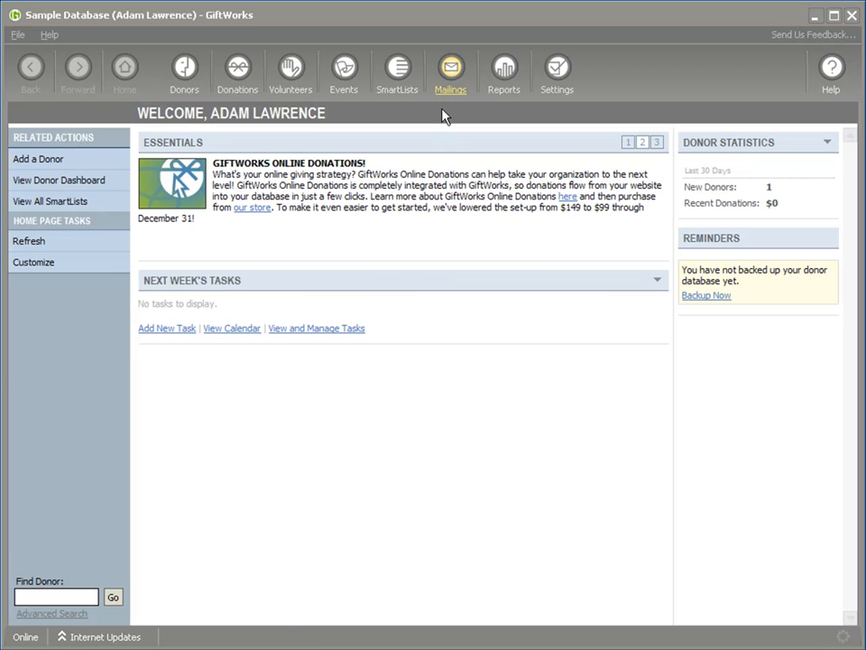
click(450, 73)
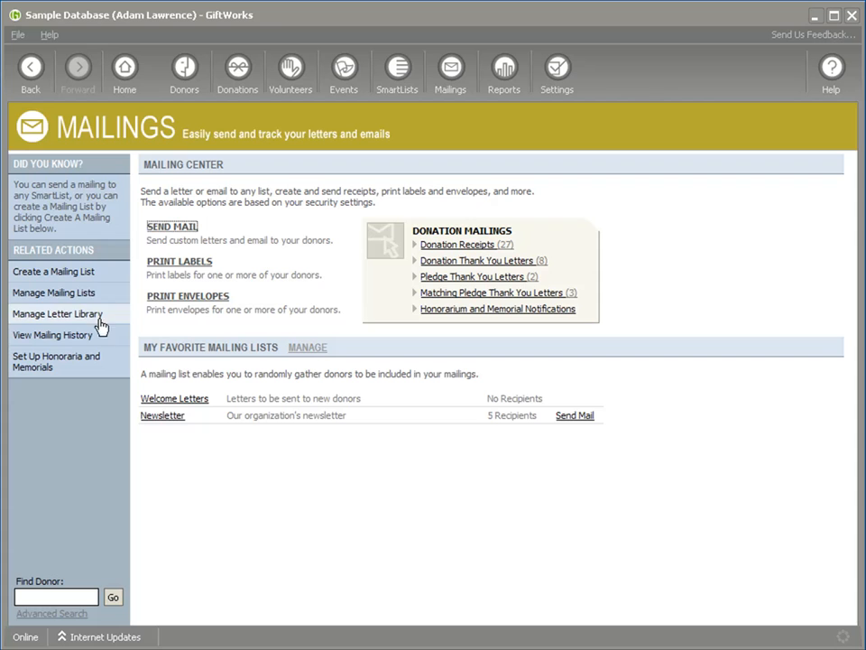
click(44, 316)
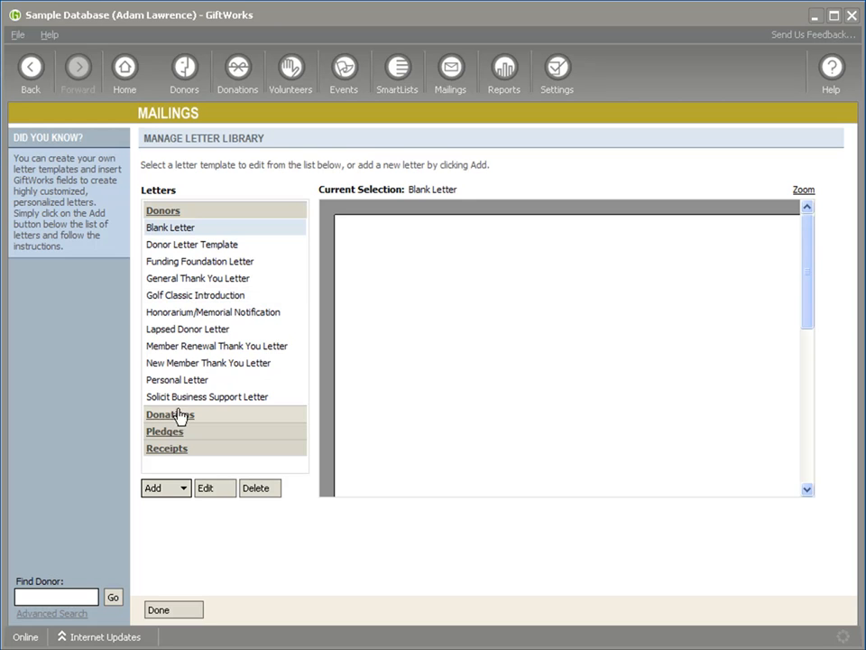
Preview the General Thank You Letter, look through the Donations, Pledges and Receipts letter categories, and return to the Donors letters.
click(164, 279)
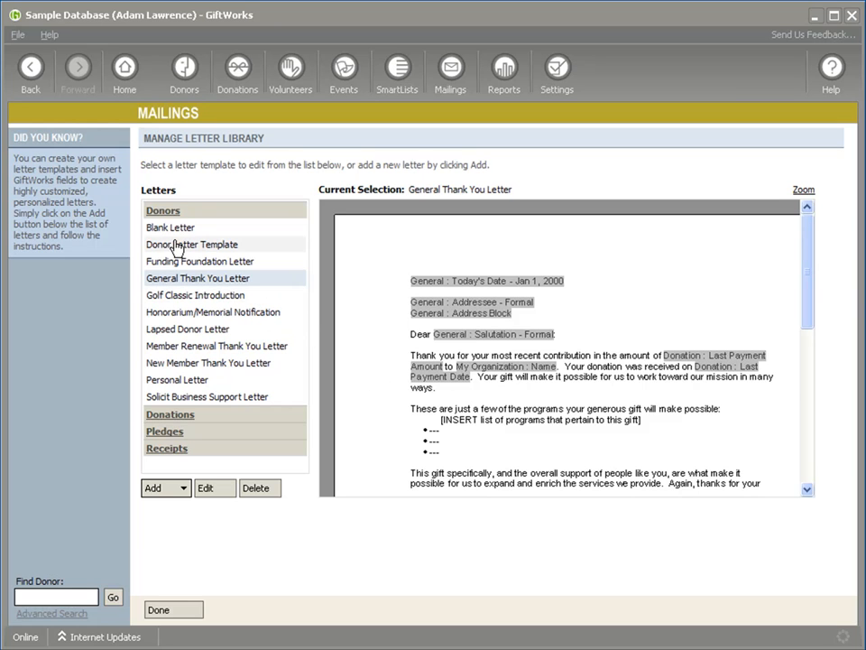
click(167, 416)
click(164, 356)
click(164, 371)
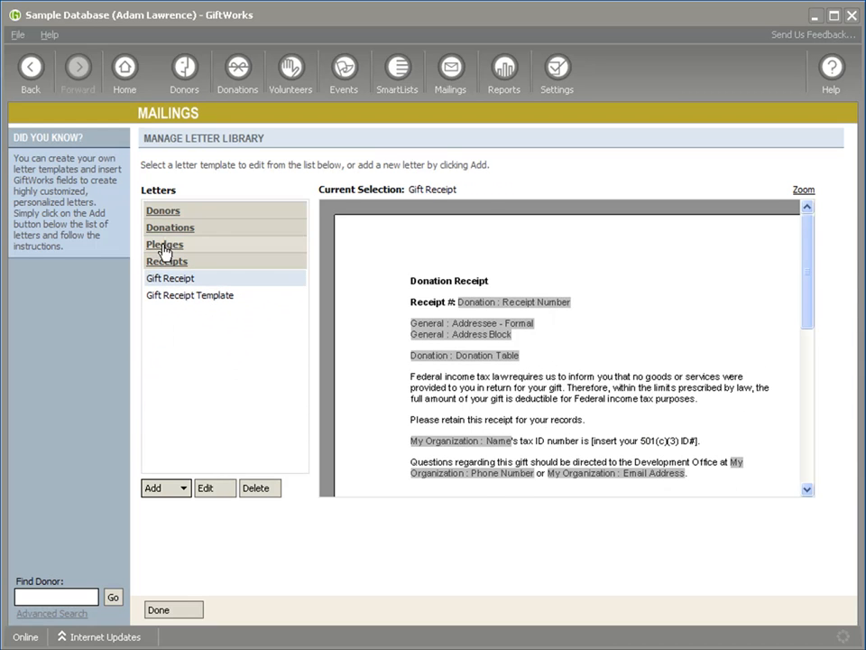
click(164, 215)
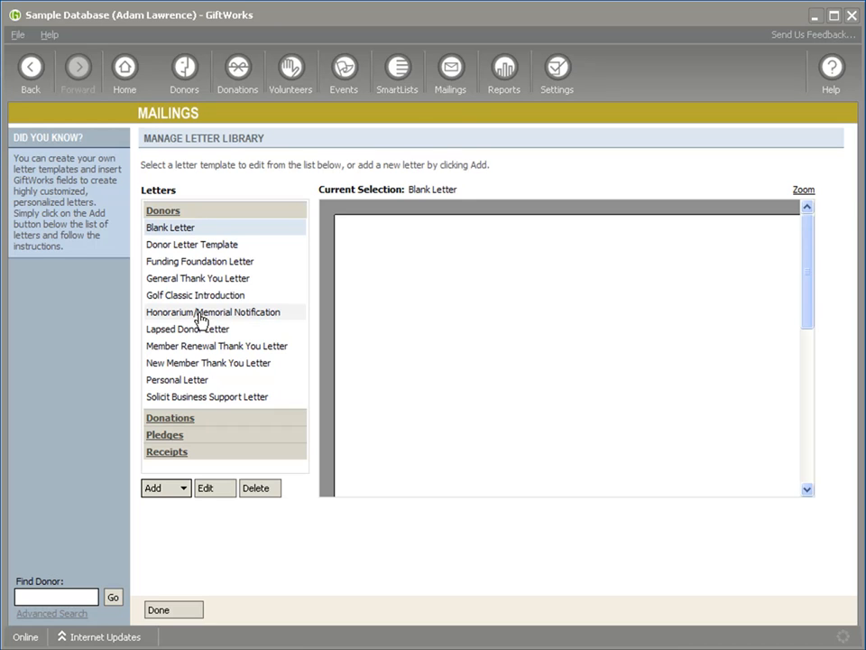
Return to the Mailing Center and start a list mailing to the Newsletter mailing list.
click(456, 89)
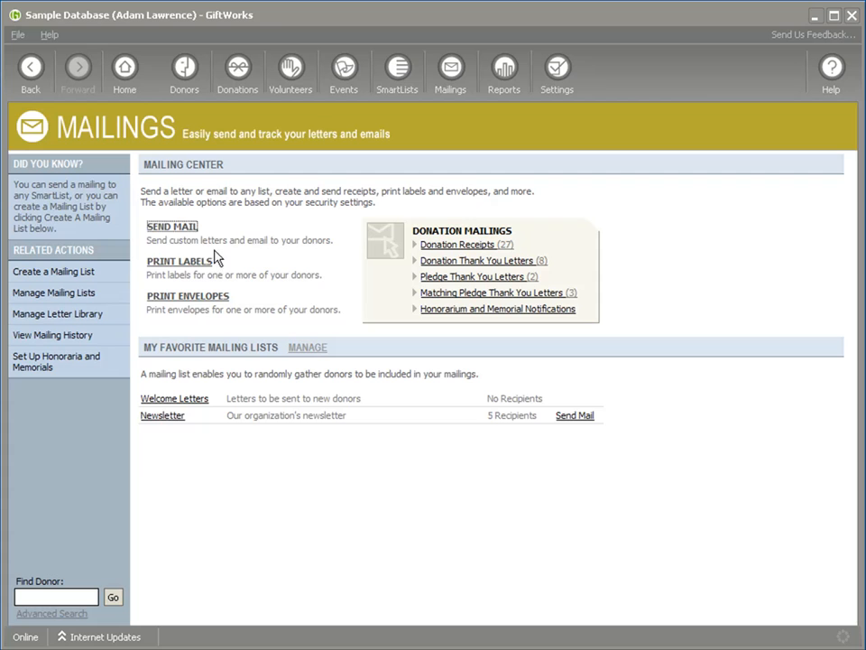
click(171, 228)
click(232, 233)
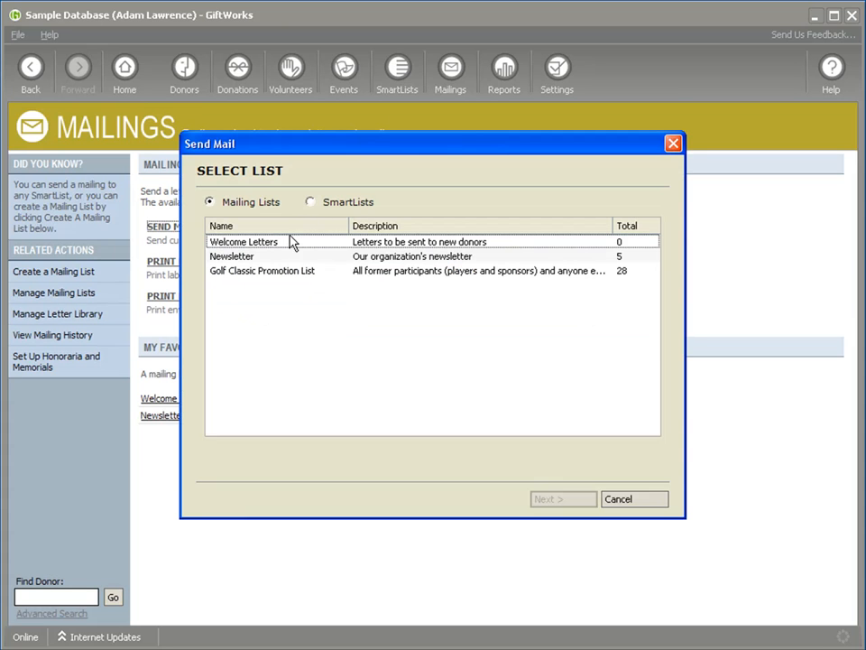
click(249, 256)
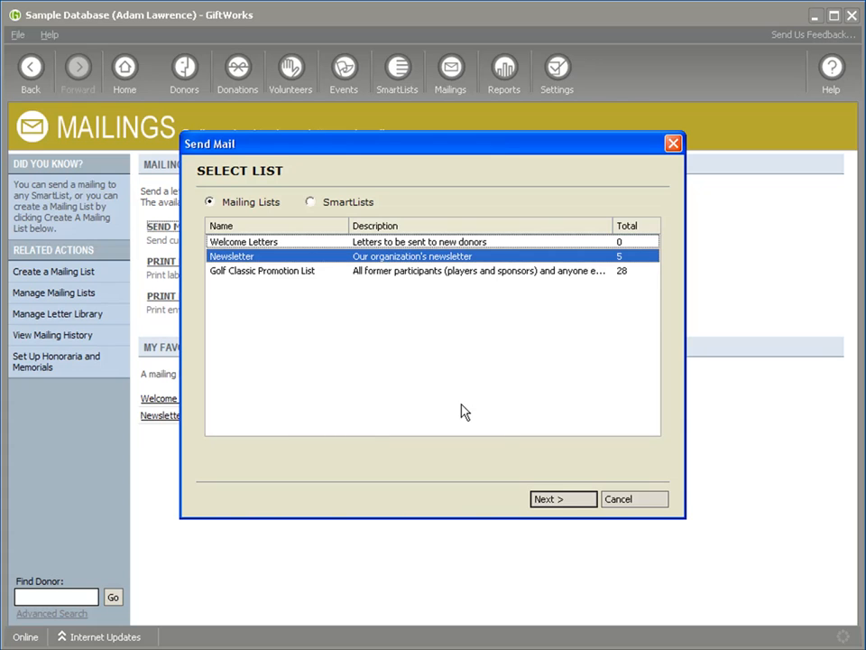
click(552, 501)
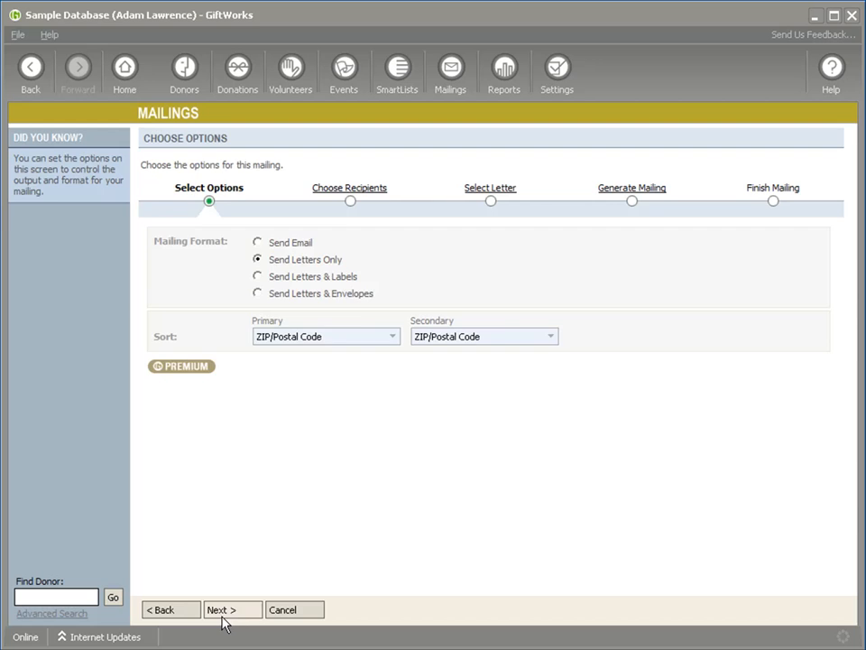
Review the Newsletter mailing's recipients with the default letter options and leave the mailing unfinished.
click(231, 609)
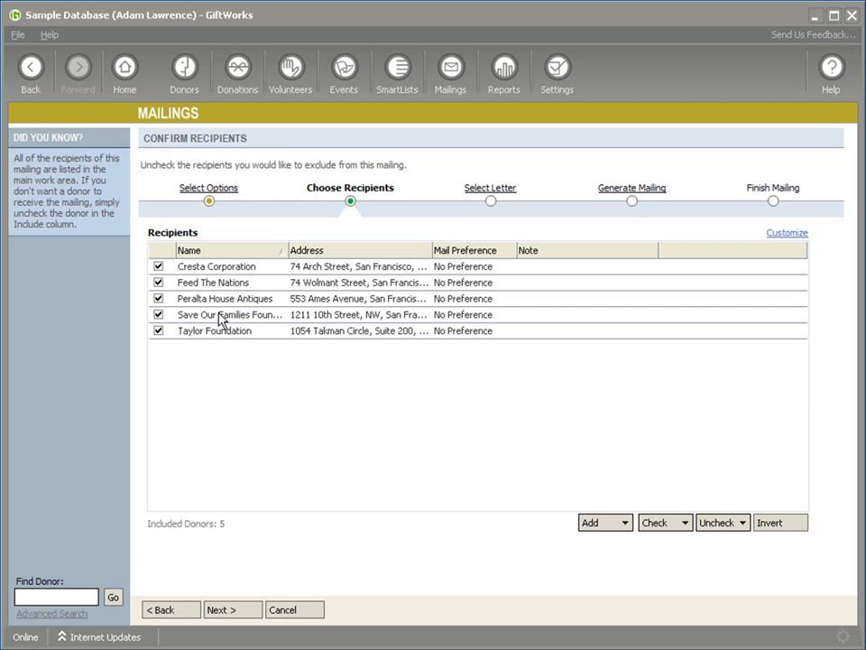
click(297, 609)
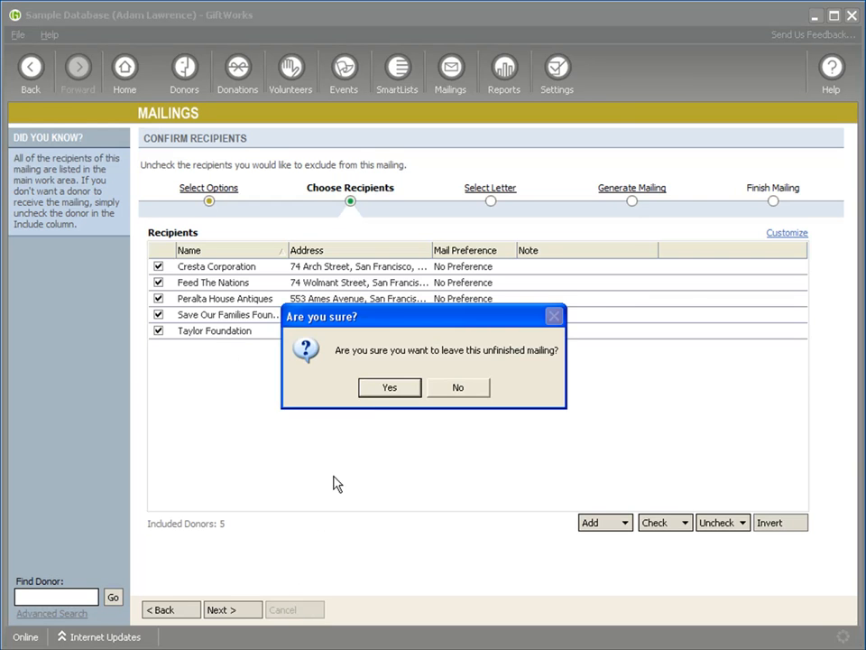
click(379, 397)
Start a mailing for the donations in the All Donations SmartList, ignoring its unreceived payments.
click(176, 233)
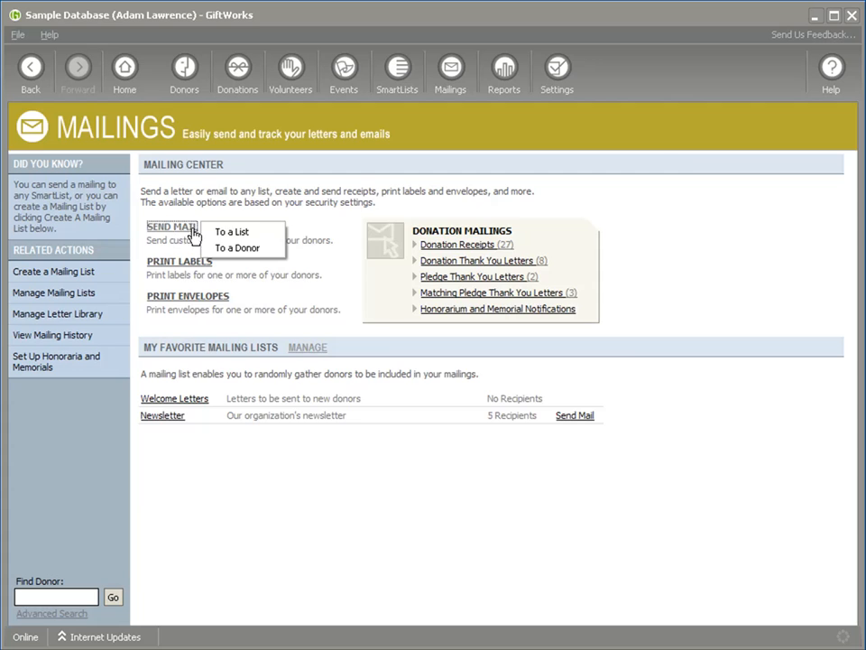
click(226, 232)
click(310, 202)
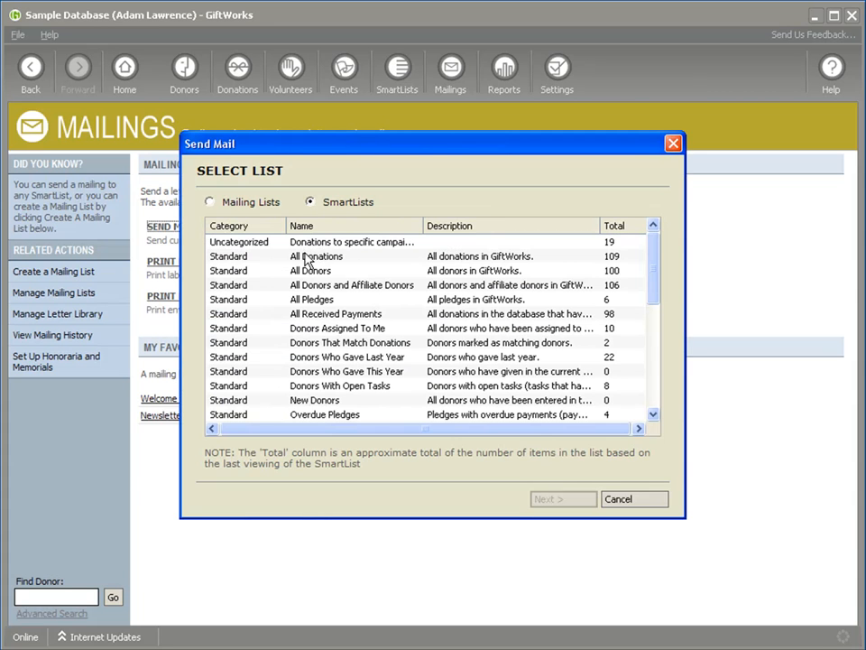
click(251, 258)
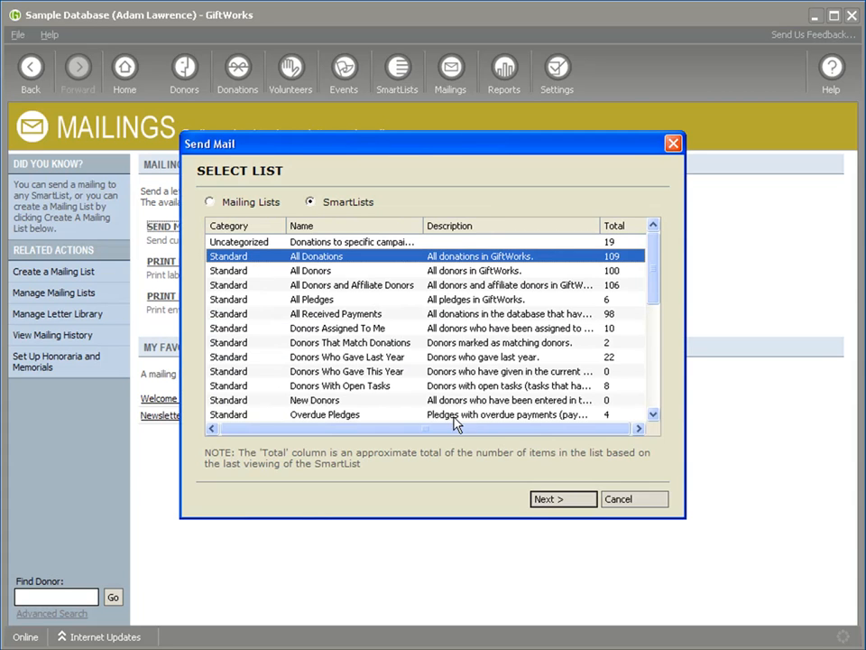
click(554, 503)
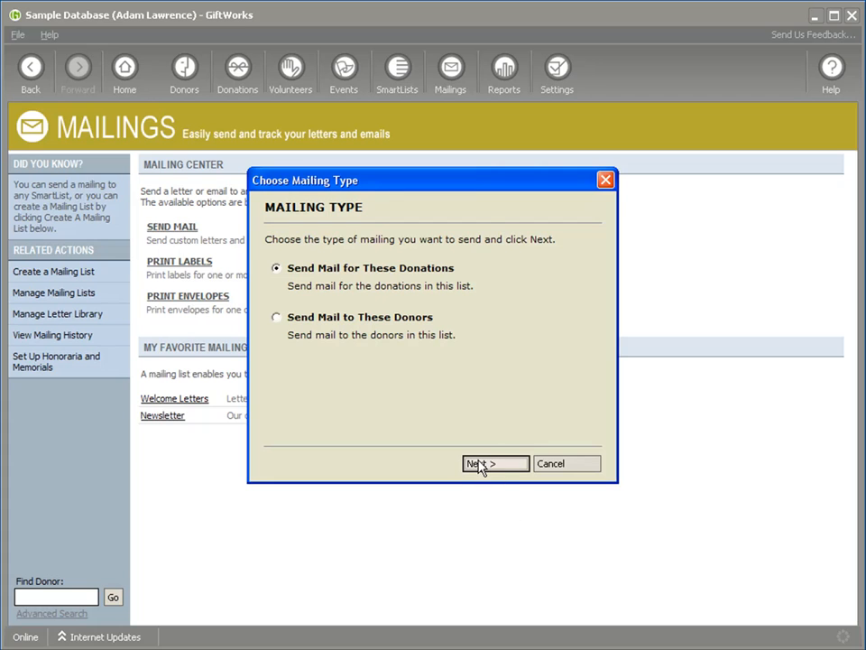
click(480, 465)
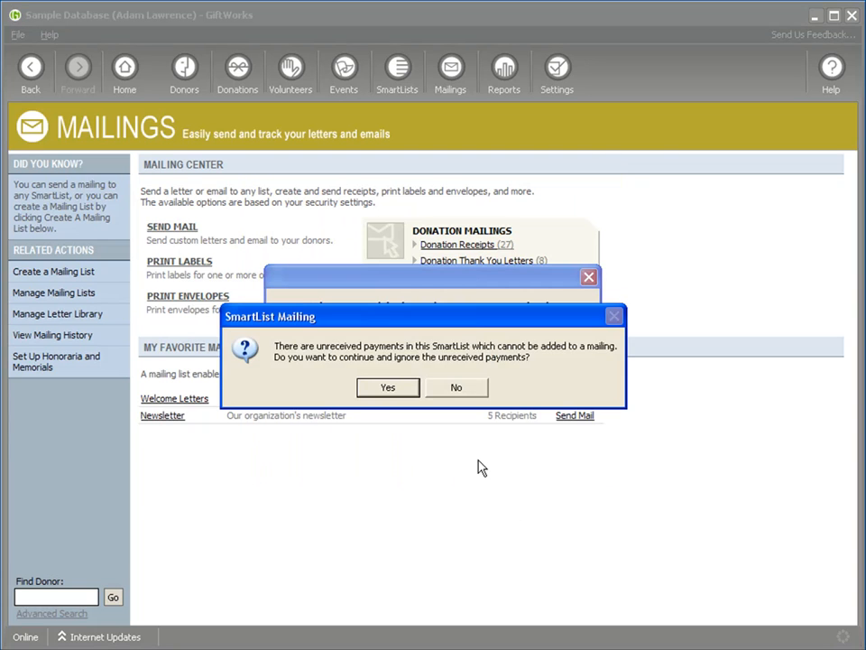
click(388, 388)
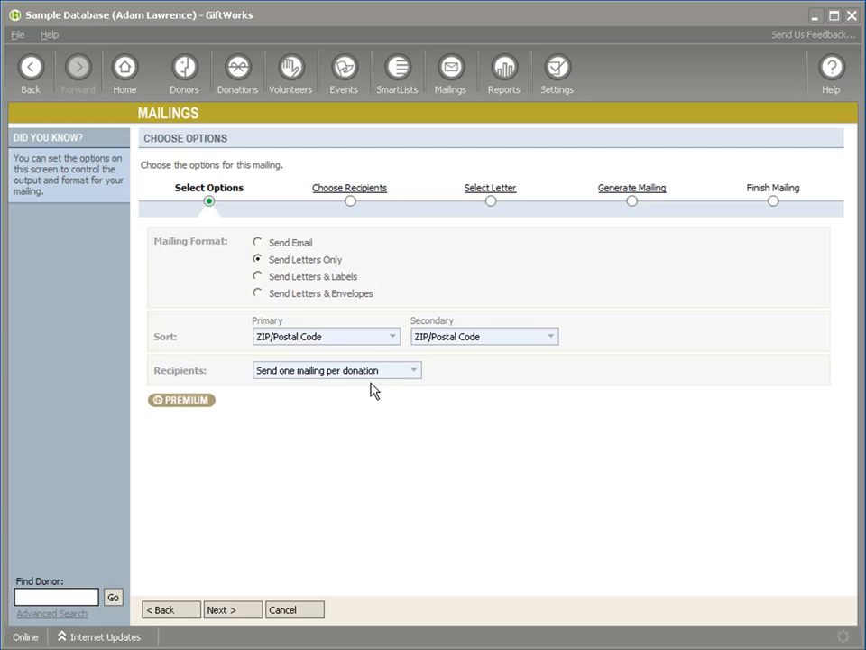
Review the recipients of the one-mailing-per-donation mailing and leave it unfinished.
click(246, 607)
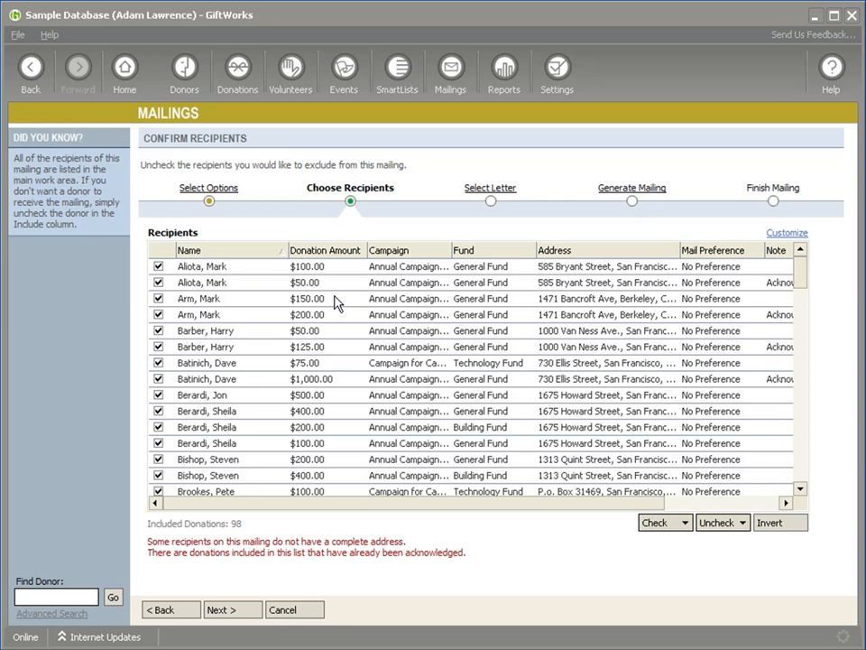
click(285, 611)
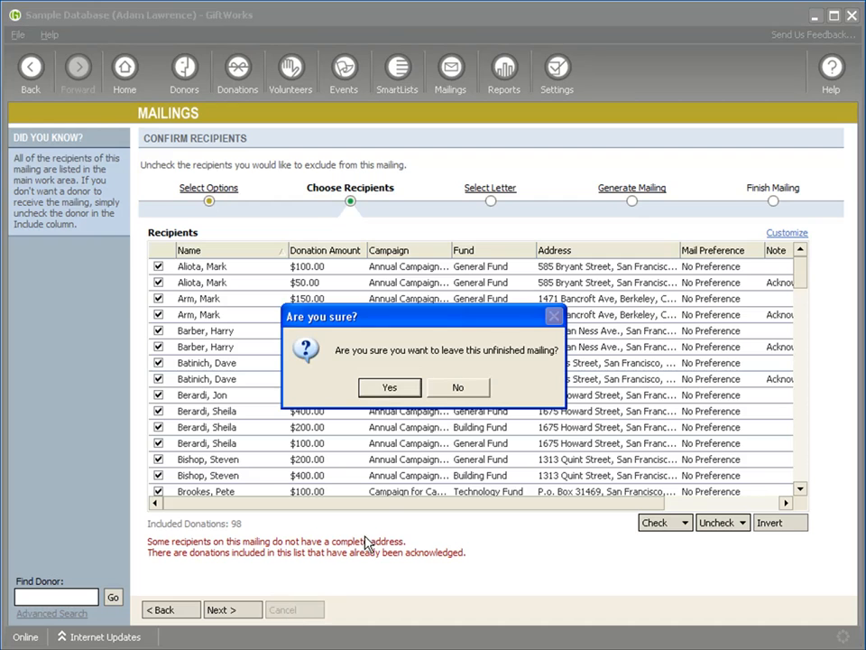
click(387, 388)
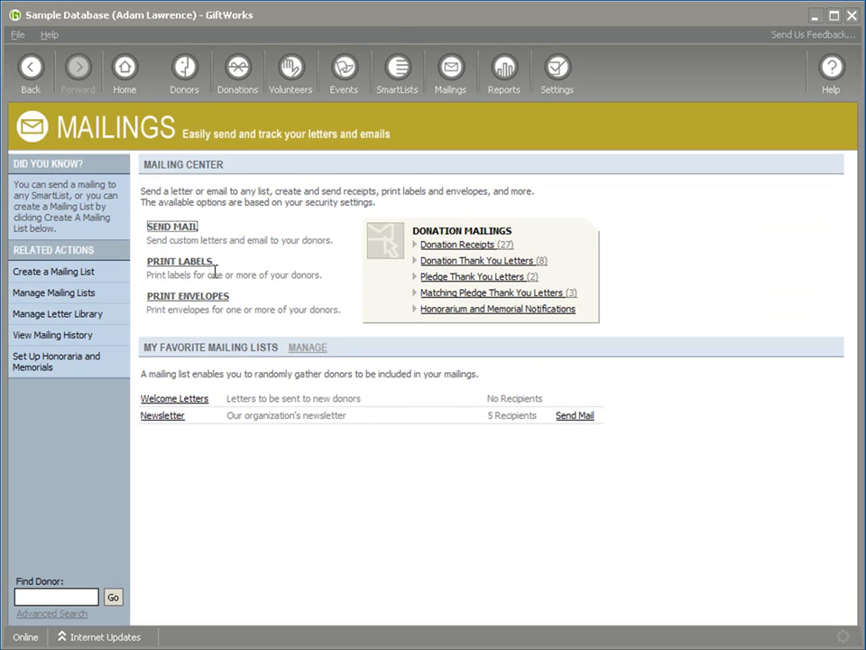
Start a mailing for the pledges in the All Pledges SmartList.
click(172, 230)
click(226, 233)
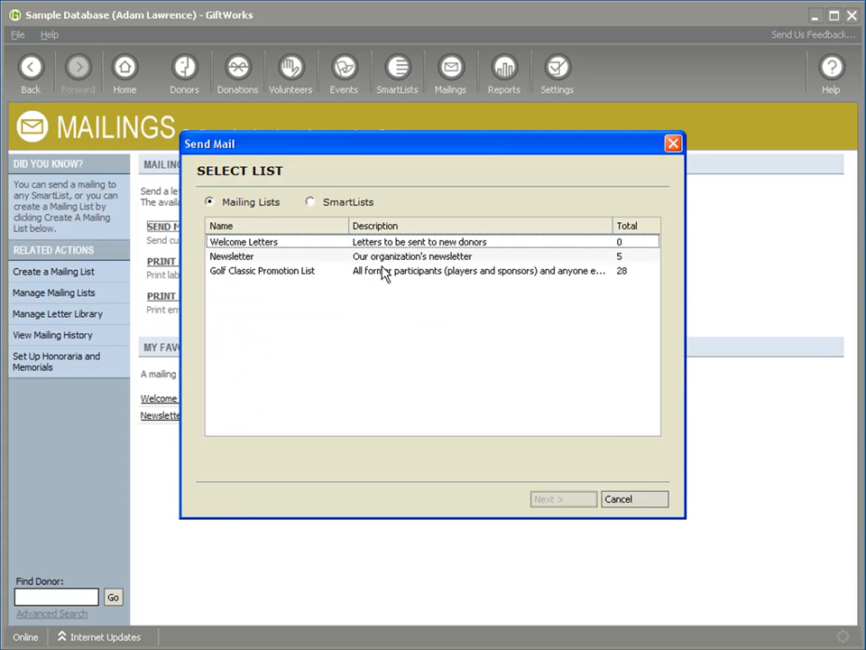
click(309, 201)
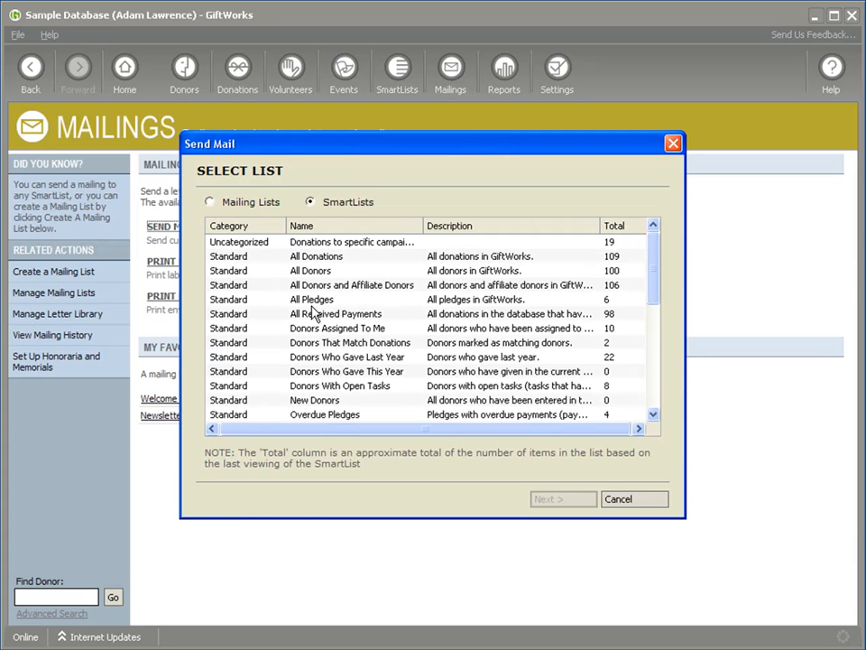
click(316, 300)
click(546, 499)
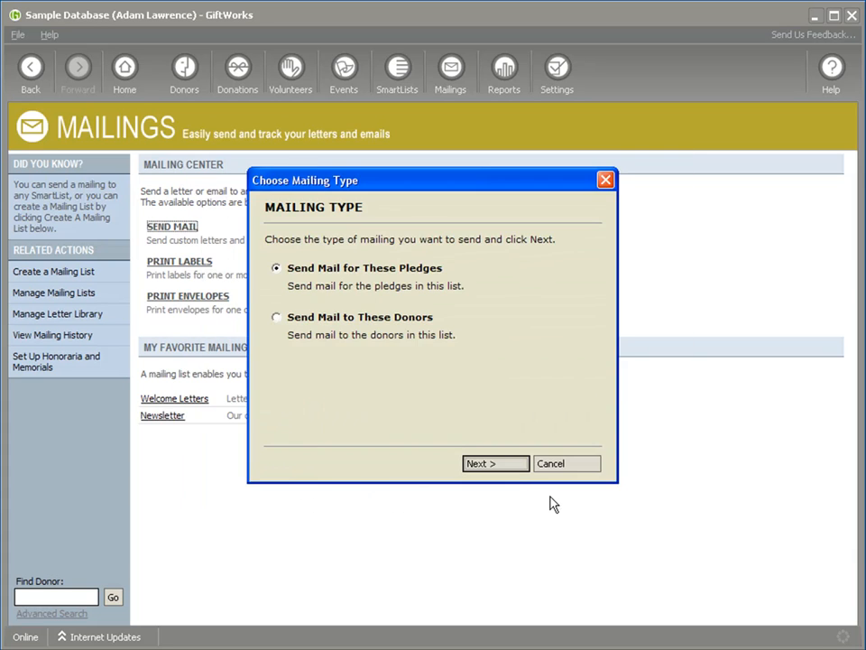
click(493, 463)
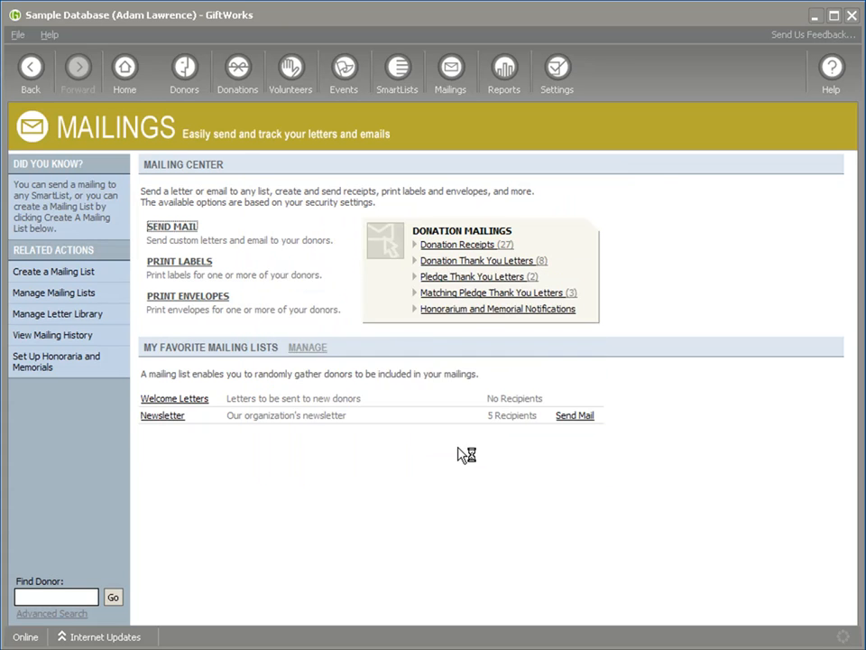
Review the pledge mailing's recipients and leave the mailing unfinished.
click(233, 609)
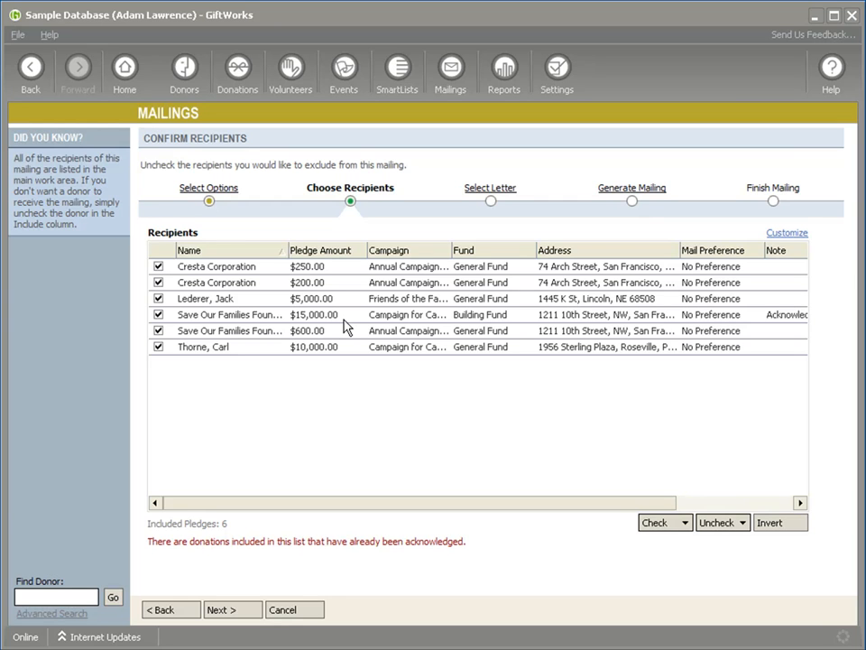
click(294, 609)
click(388, 389)
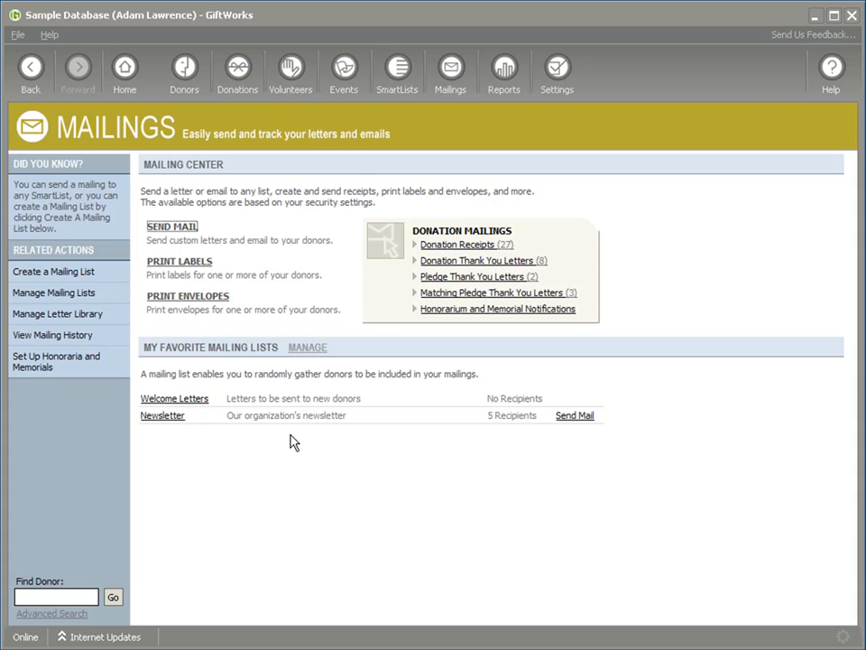
Start a mailing from the All Donations SmartList with Send Mail to These Donors as the mailing type.
click(179, 227)
click(232, 232)
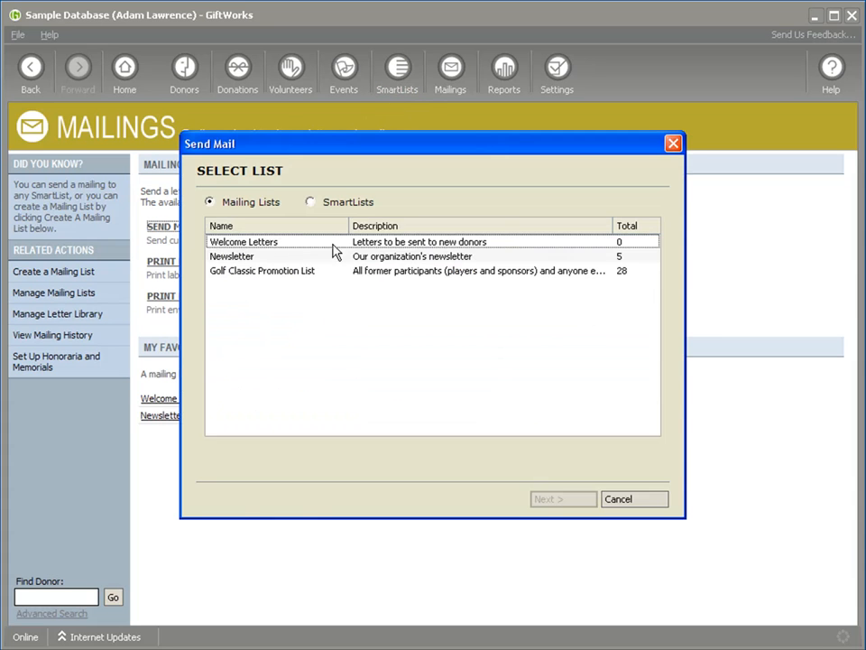
click(310, 202)
click(248, 257)
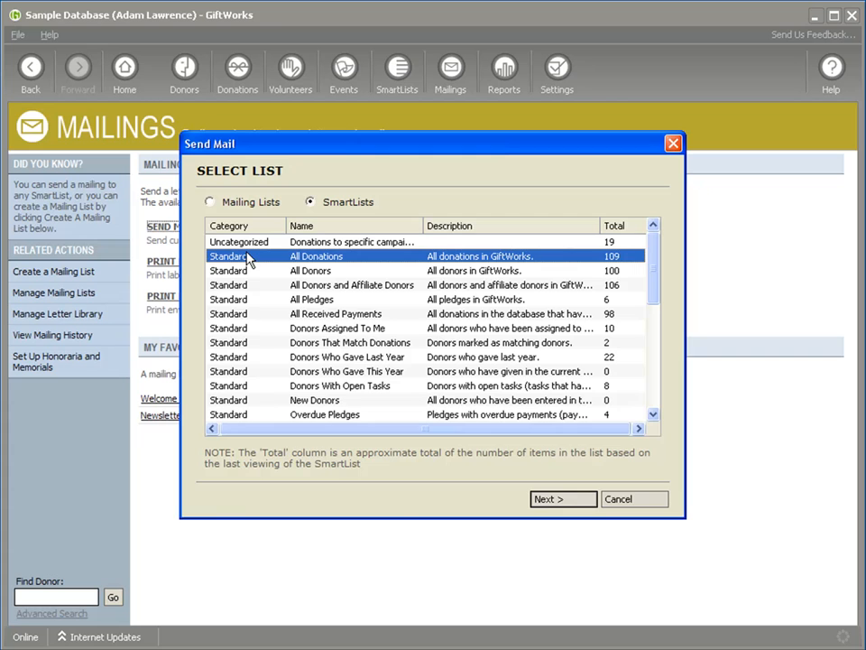
click(559, 502)
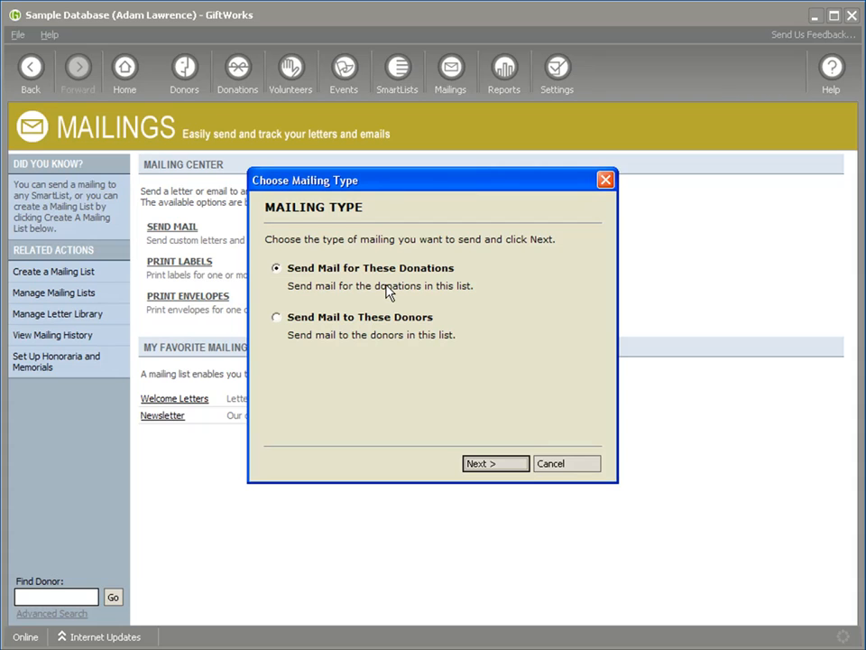
click(277, 320)
click(282, 269)
click(291, 322)
click(492, 468)
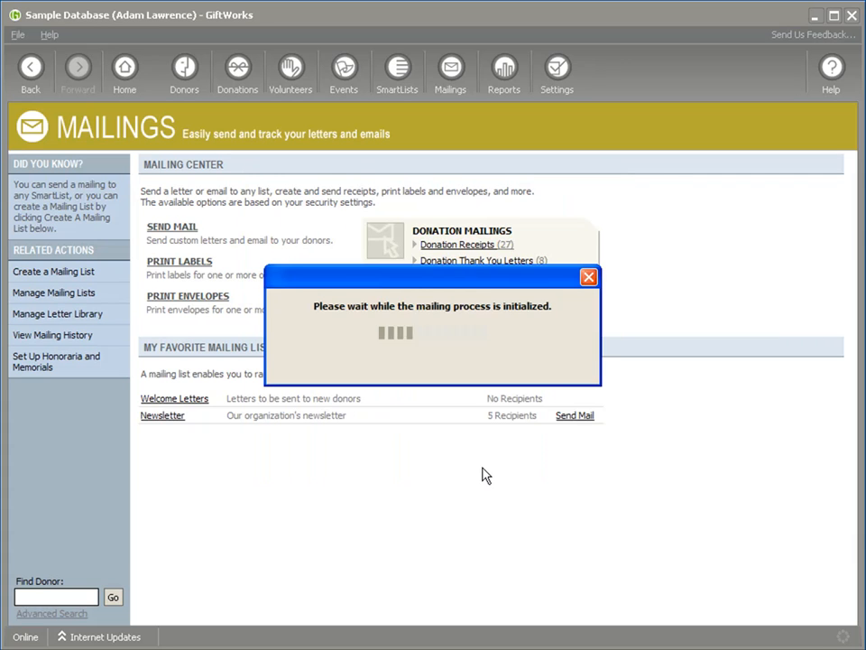
Review the donor recipients of this mailing and return to the Mailing Center, leaving the mailing unfinished.
click(230, 611)
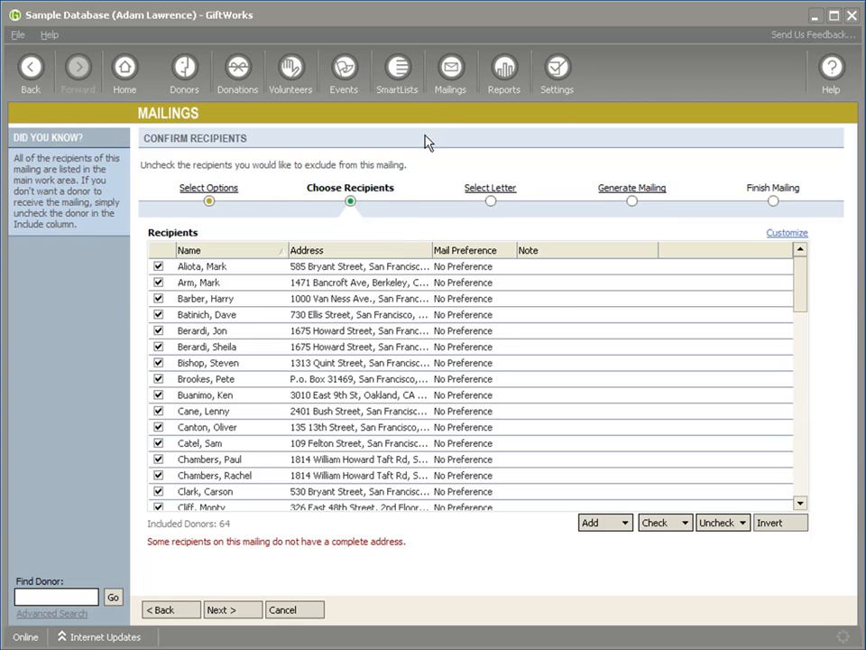
click(441, 90)
click(381, 387)
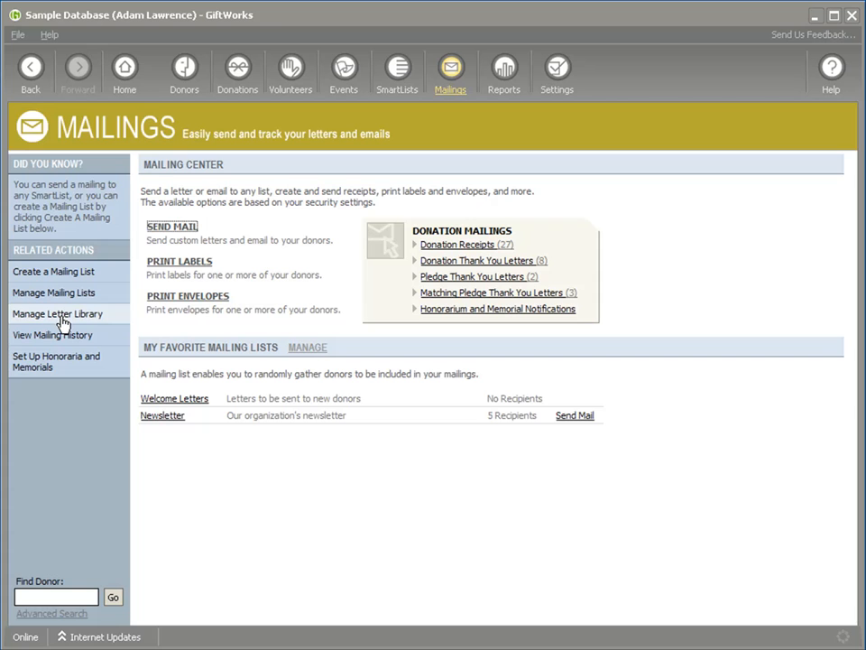
Examine the letter templates under Donors, Donations, Pledges and Receipts in the letter library.
click(63, 318)
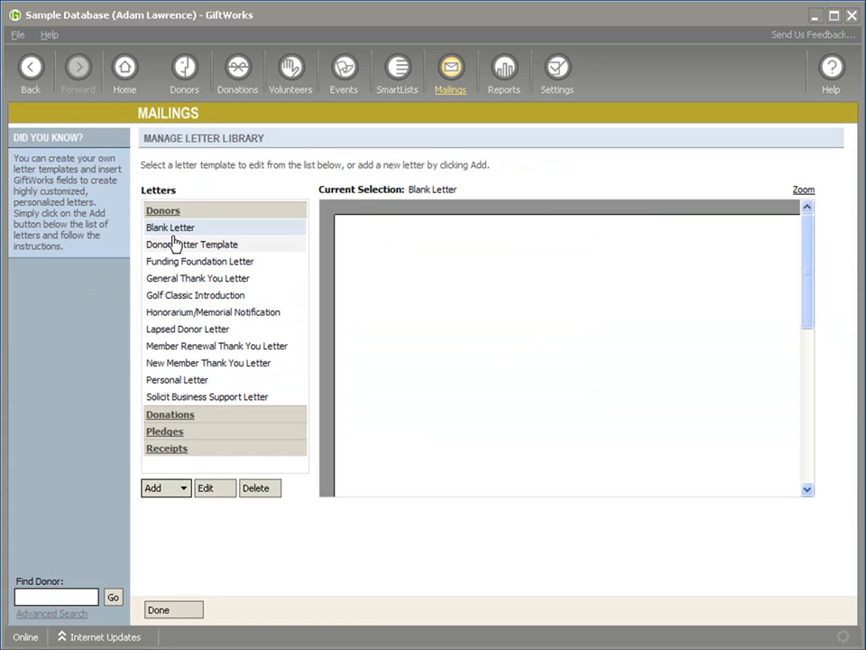
click(171, 417)
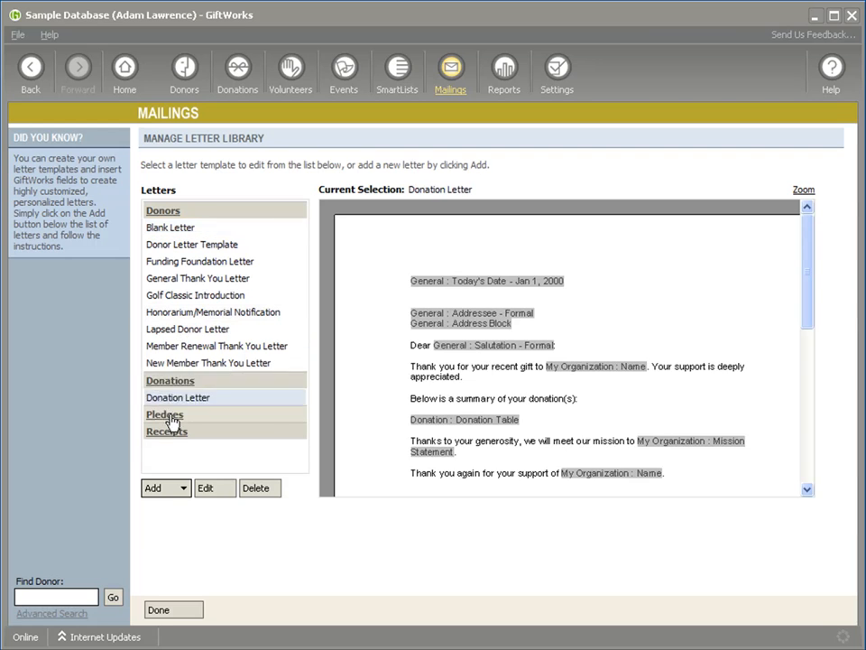
click(162, 362)
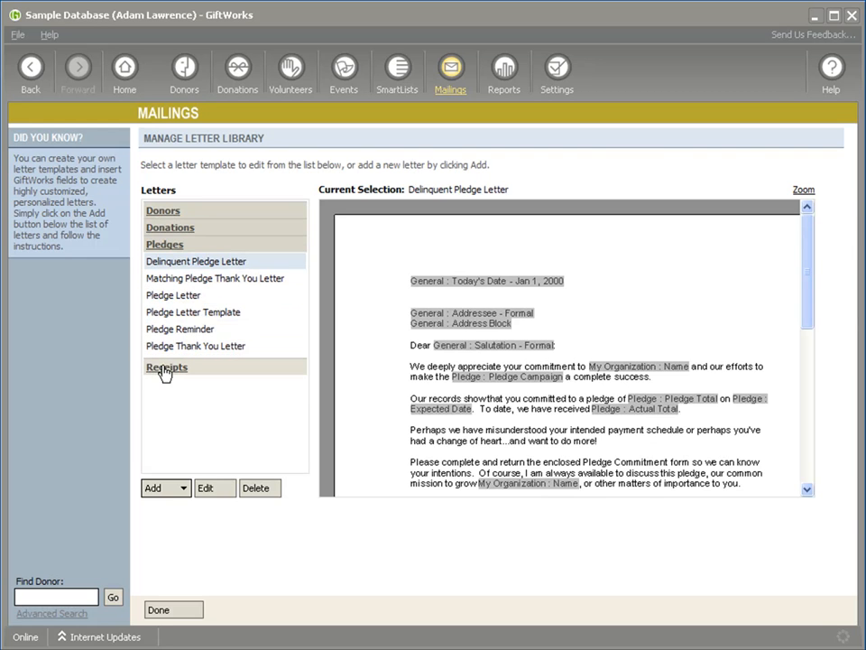
click(166, 372)
click(163, 211)
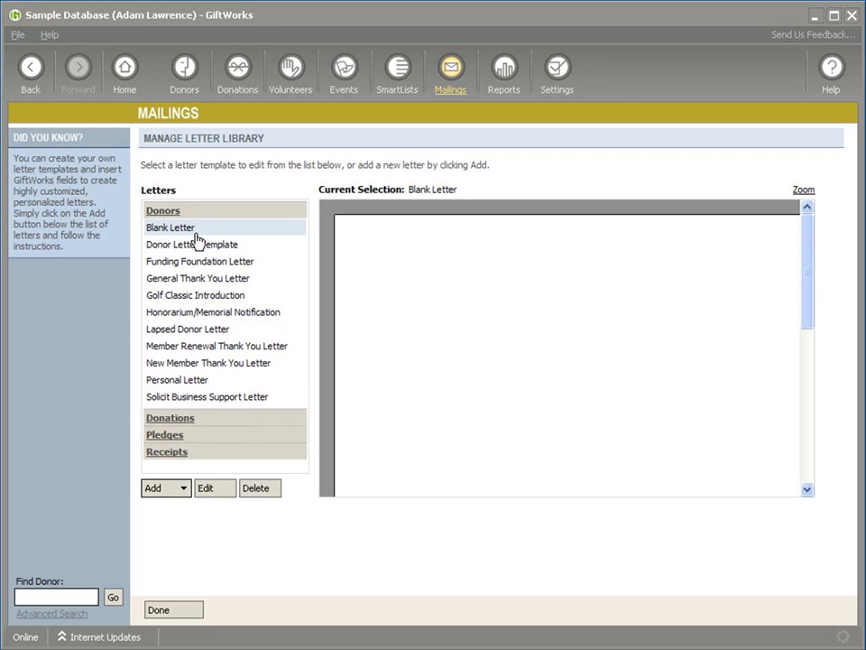
click(168, 418)
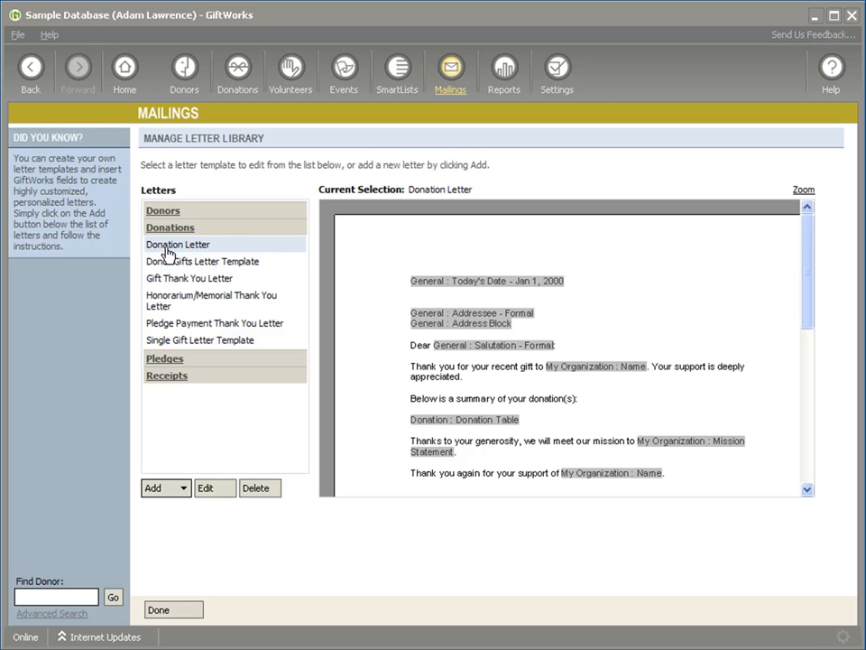
click(163, 359)
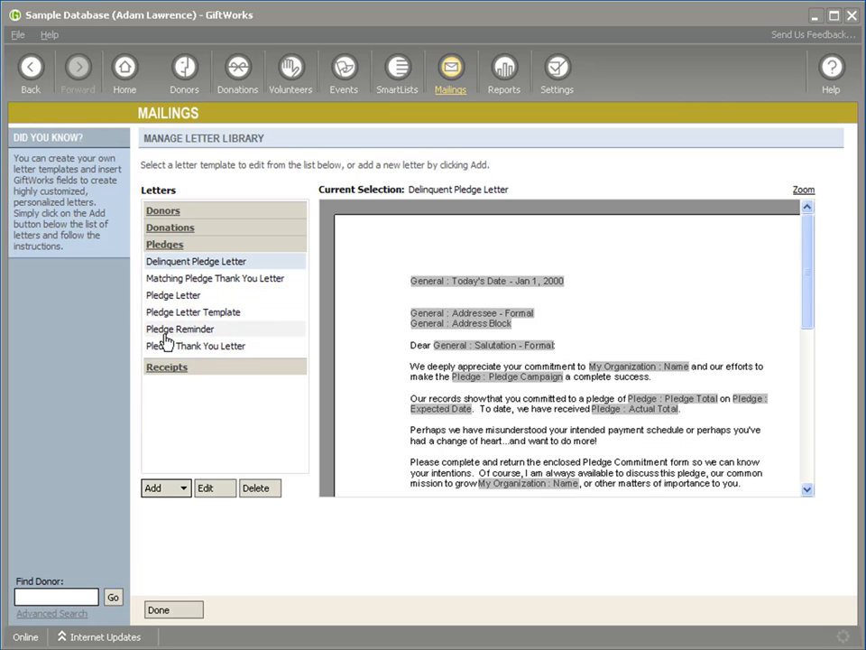
click(176, 369)
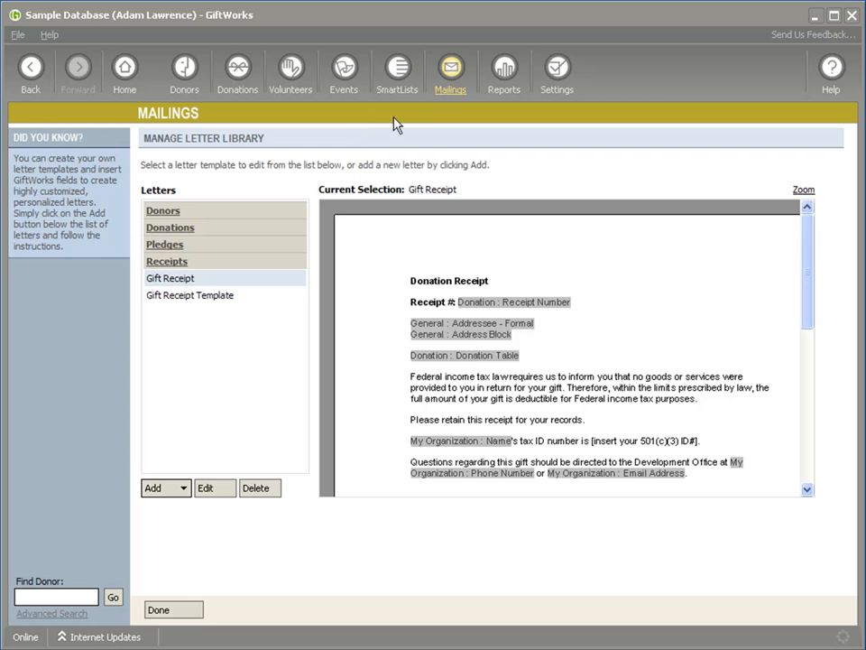
Return to the Mailing Center and start a mailing to the Newsletter mailing list.
click(441, 90)
click(171, 228)
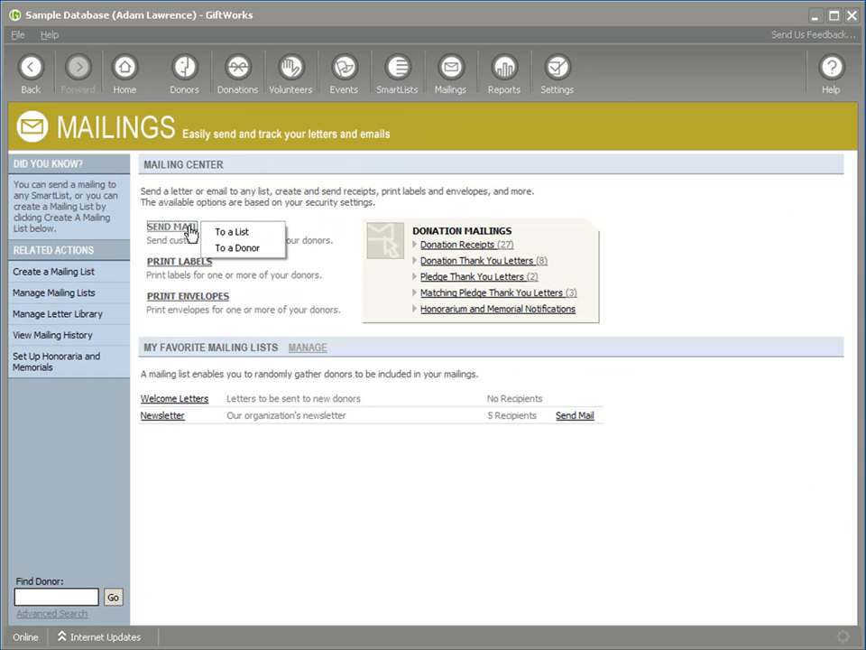
click(230, 234)
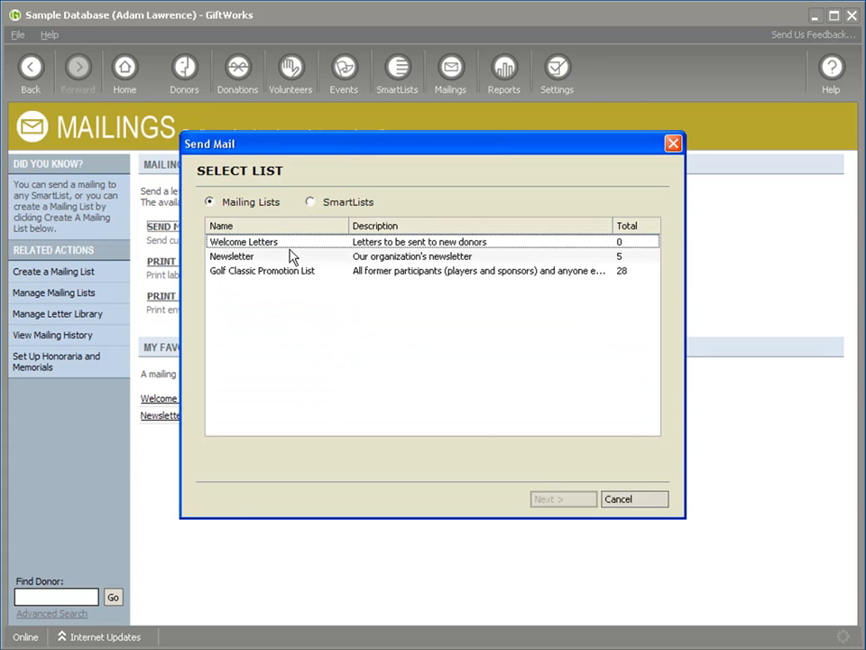
click(242, 258)
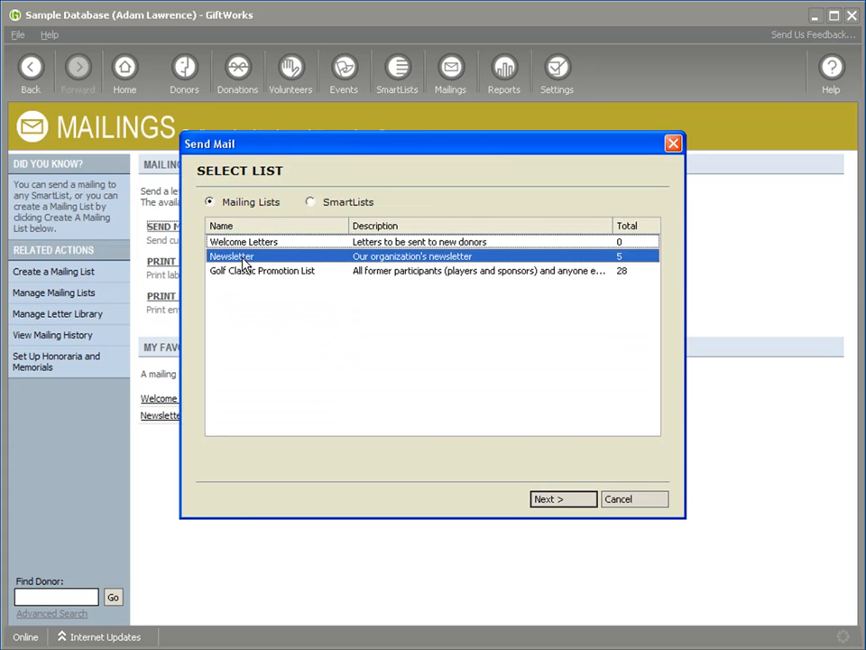
click(552, 502)
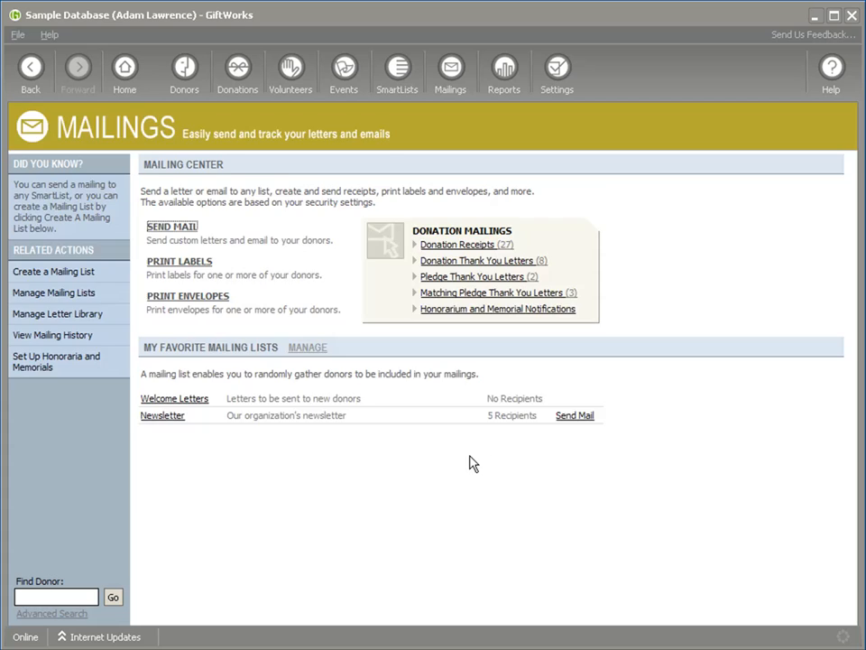
Review the Newsletter mailing's recipients and available donor letters, and leave the mailing unfinished.
click(238, 611)
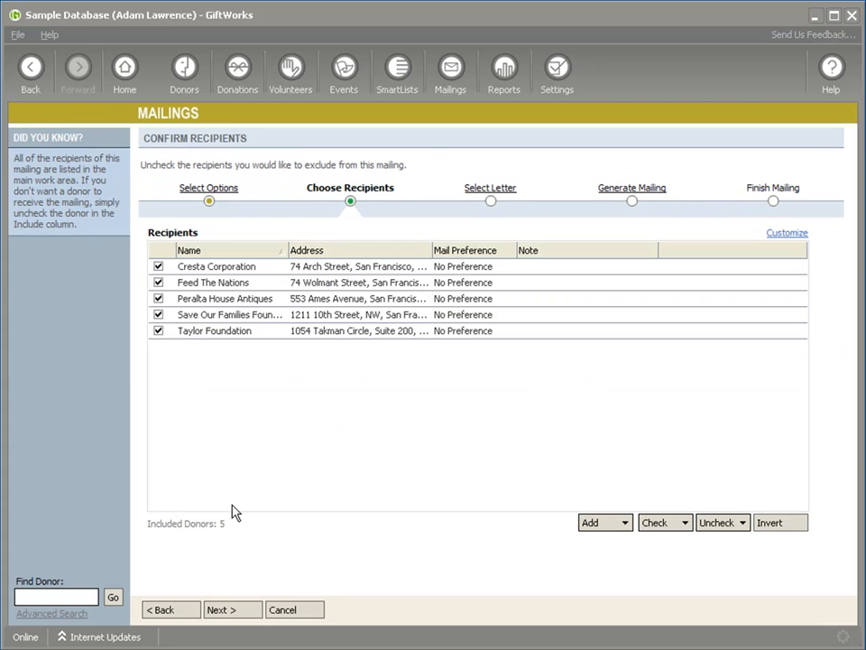
click(229, 611)
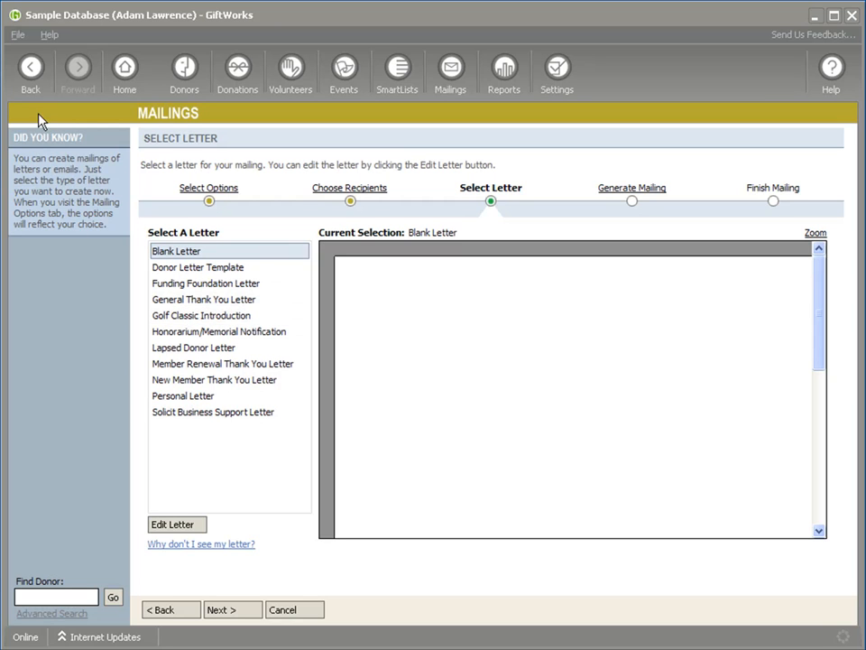
click(29, 70)
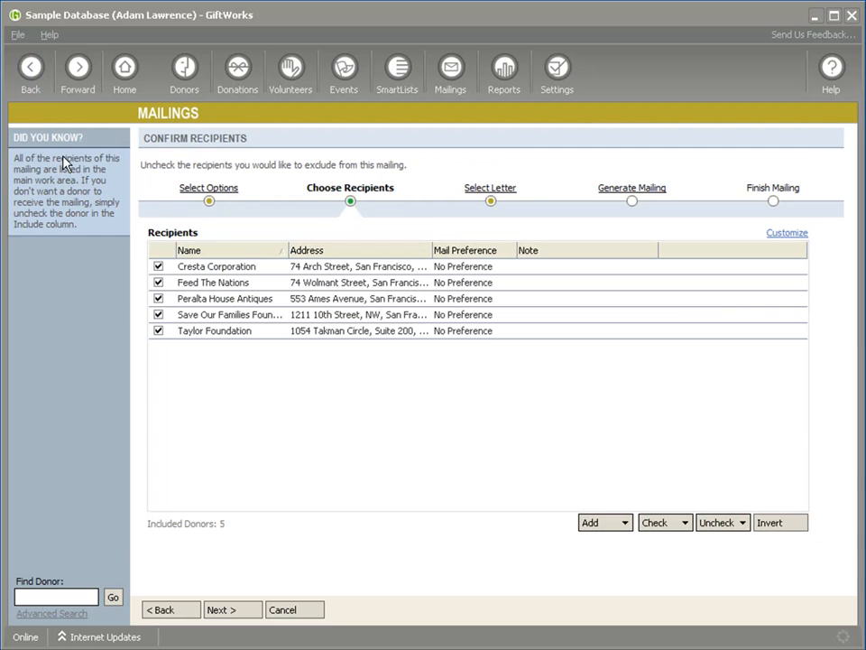
click(30, 69)
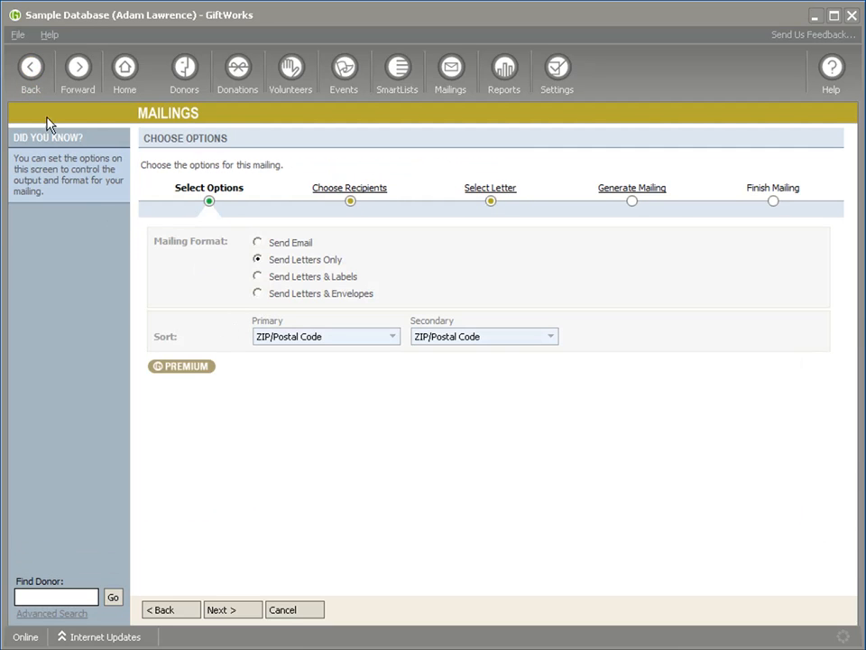
click(289, 611)
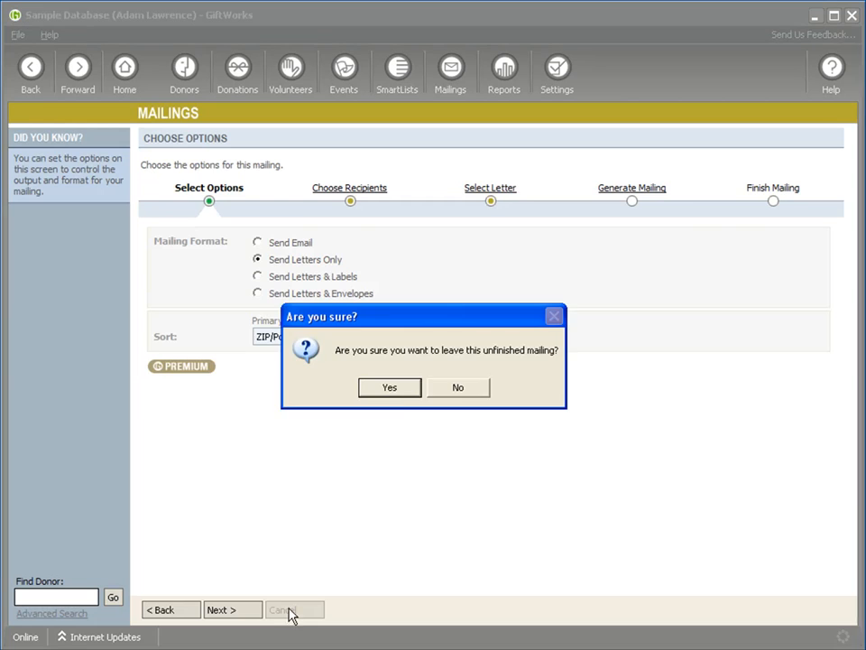
click(398, 389)
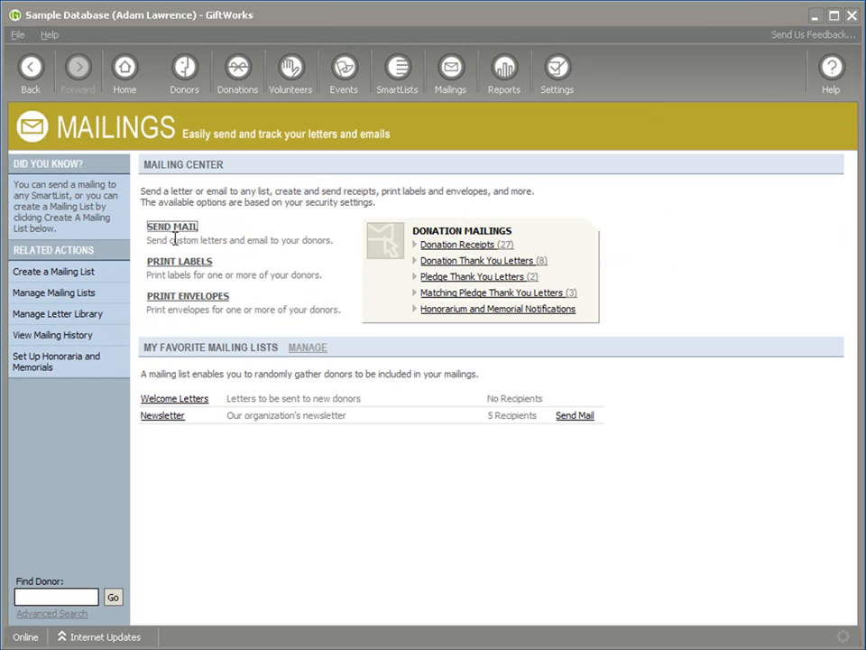
Start a mailing from the All Pledges SmartList, addressed to the pledges it contains.
click(170, 229)
click(208, 234)
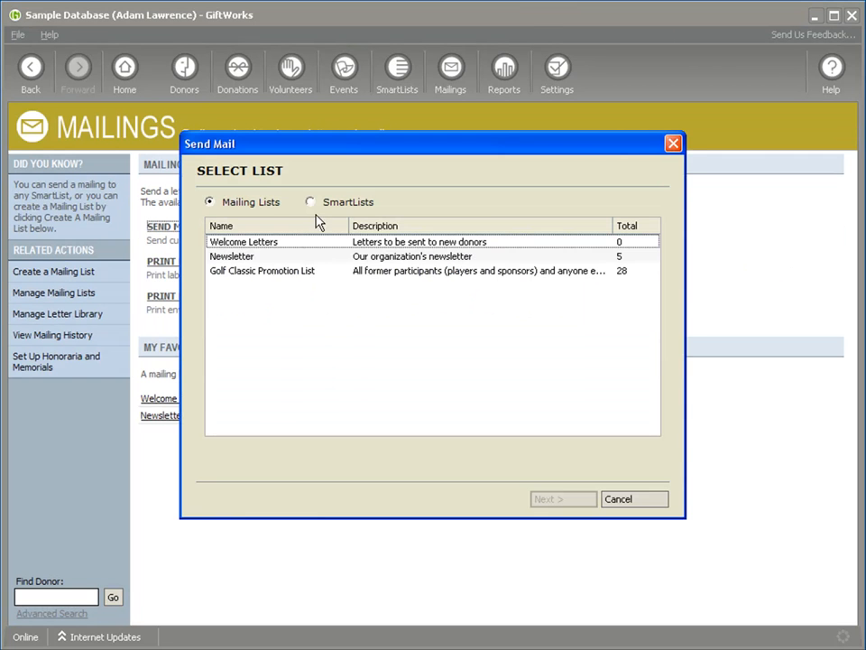
click(310, 201)
click(269, 301)
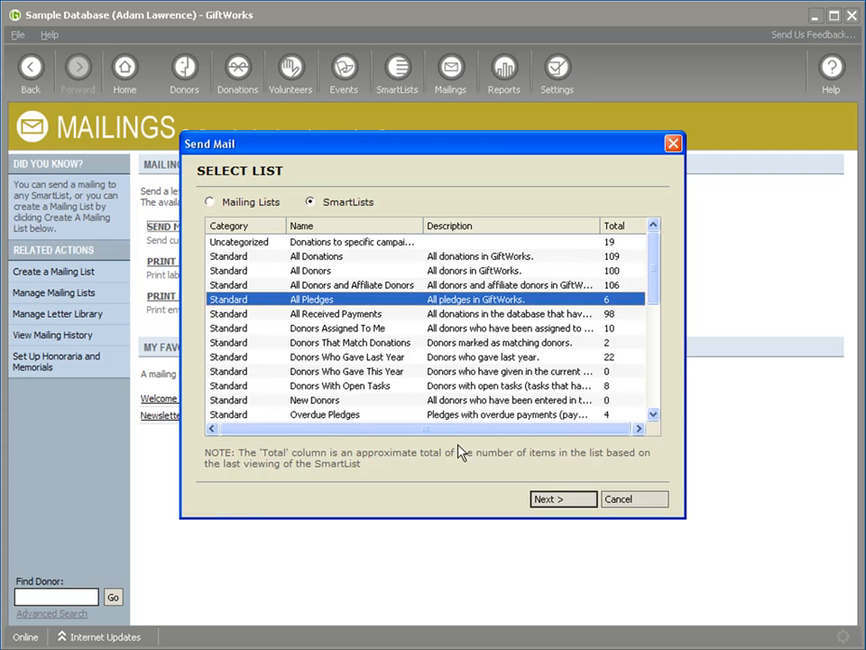
click(546, 499)
click(479, 464)
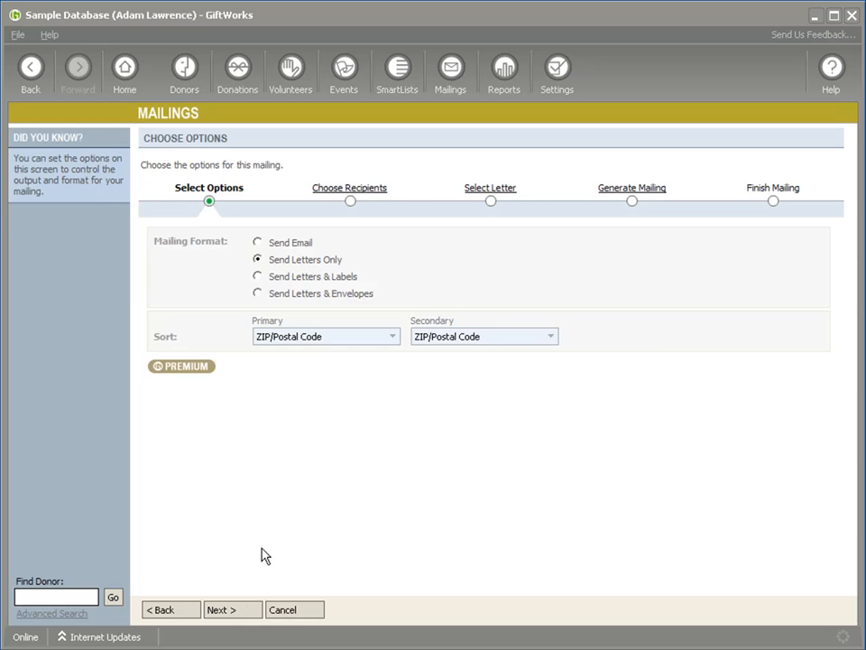
Review the included pledges and the pledge letters offered for this mailing, and leave it unfinished.
click(228, 608)
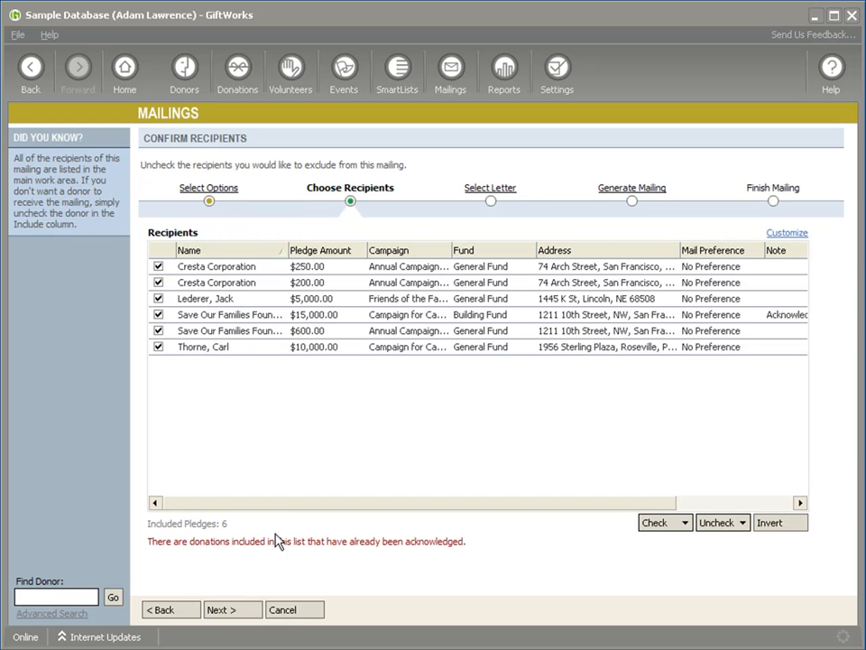
click(226, 611)
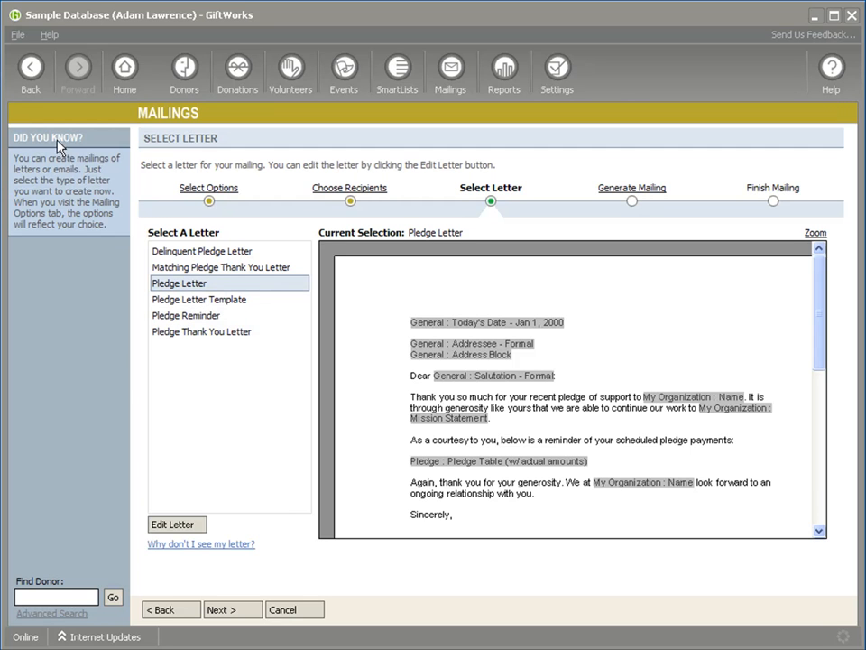
click(30, 67)
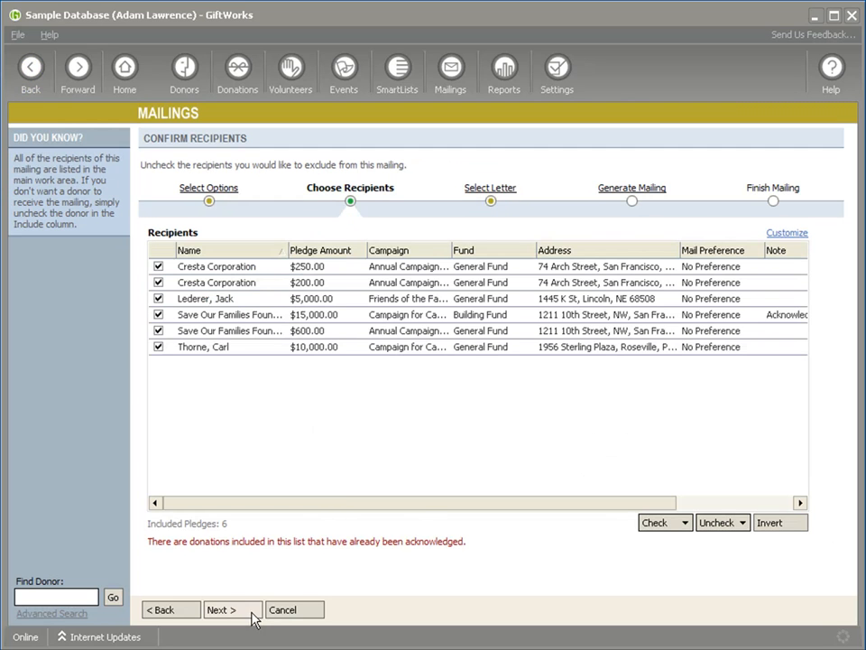
click(281, 610)
click(388, 387)
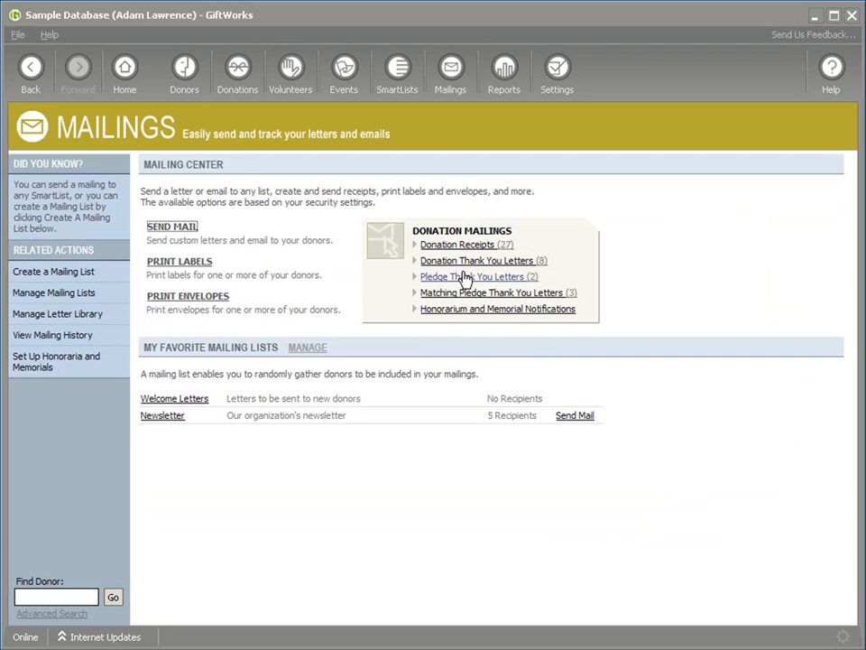
Open the Donation Receipts mailing, review its recipients and receipt letters, and leave it unfinished.
click(449, 245)
click(232, 611)
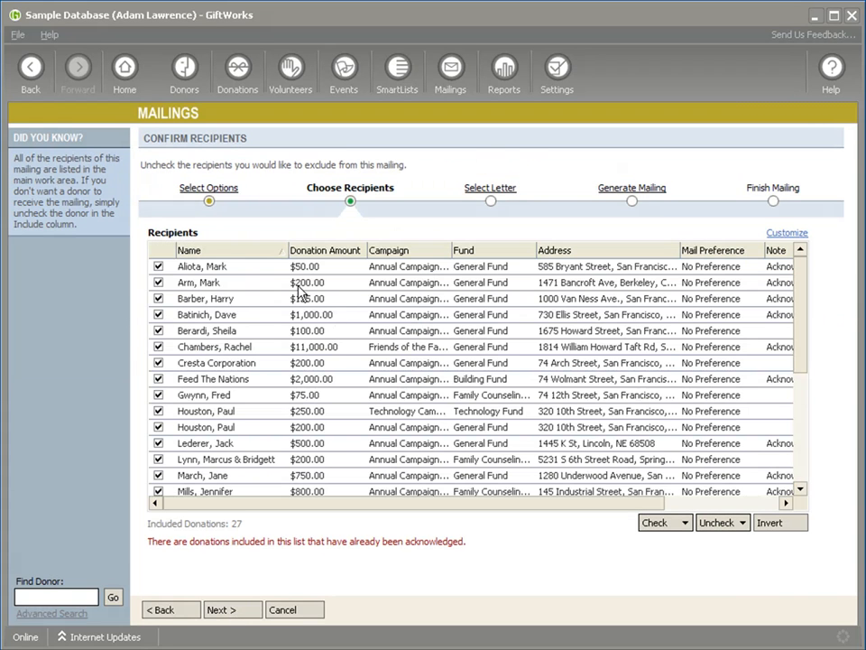
click(236, 614)
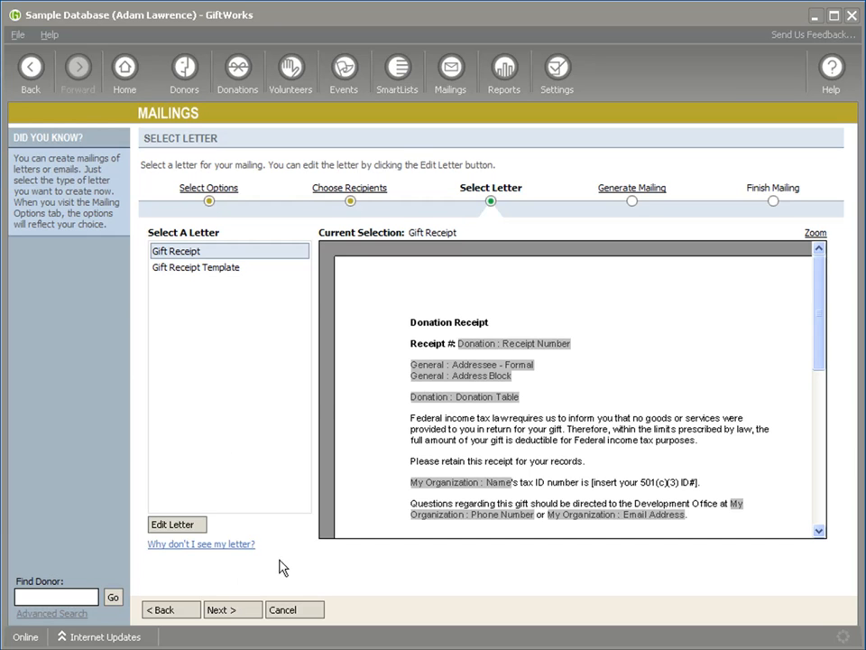
click(287, 611)
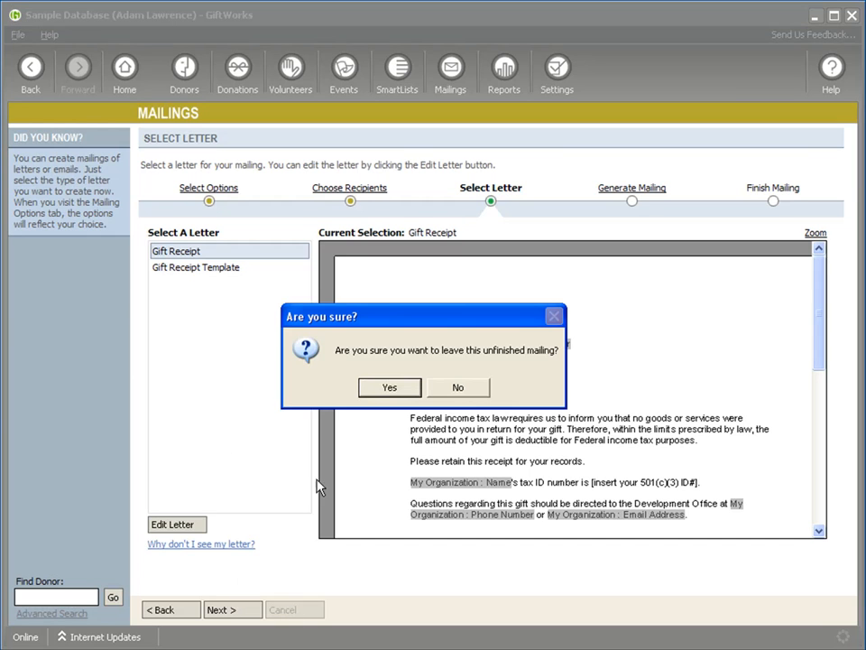
click(380, 390)
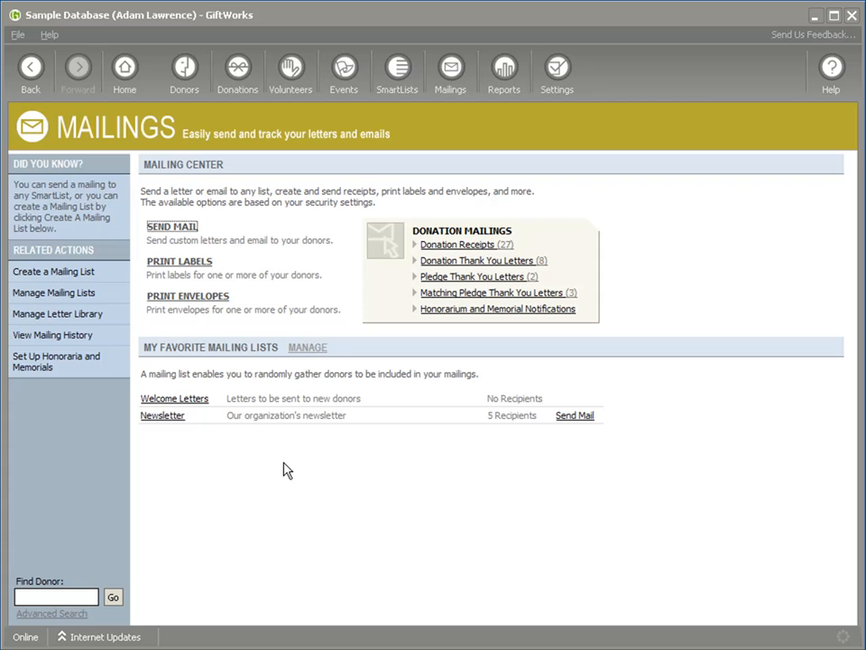
Open the Donor Letter Template from the letter library for editing.
click(87, 318)
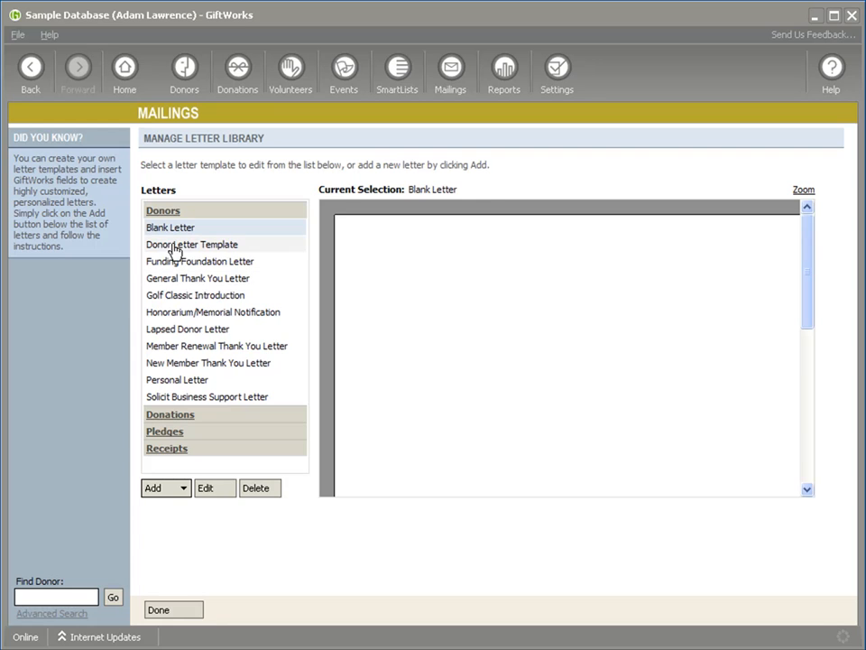
click(174, 247)
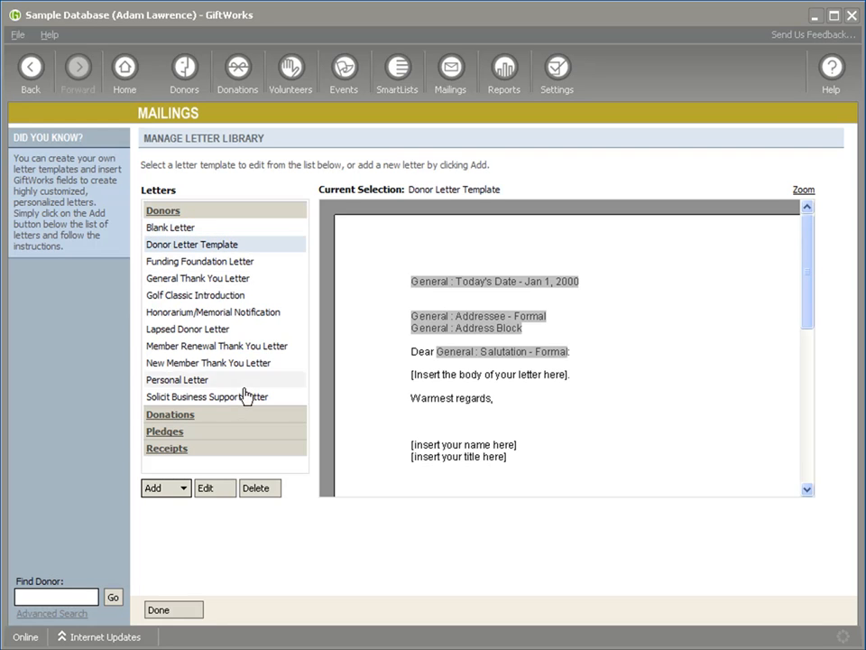
click(210, 488)
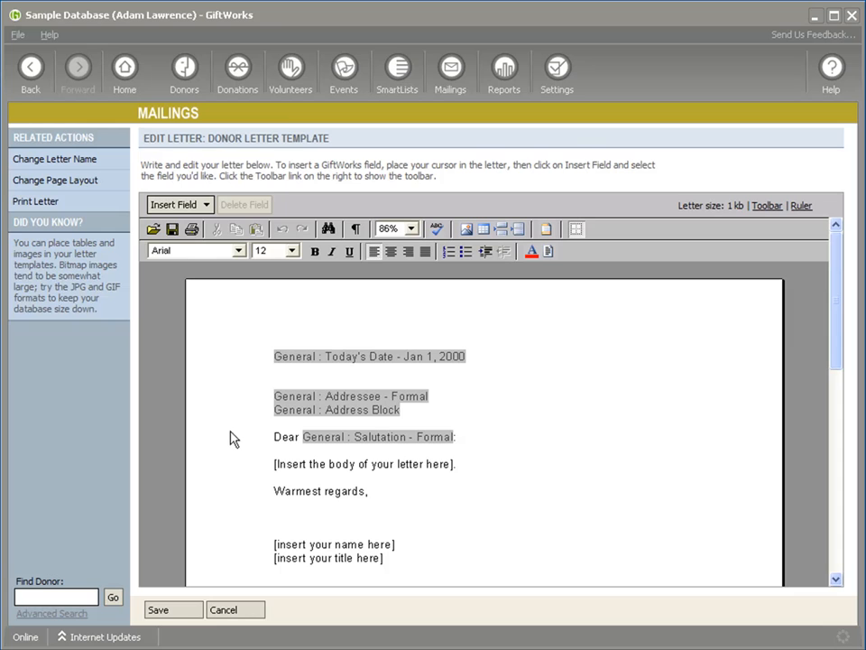
Examine the categories of fields that can be inserted into the donor letter, from Donor - General through Events Information.
click(205, 206)
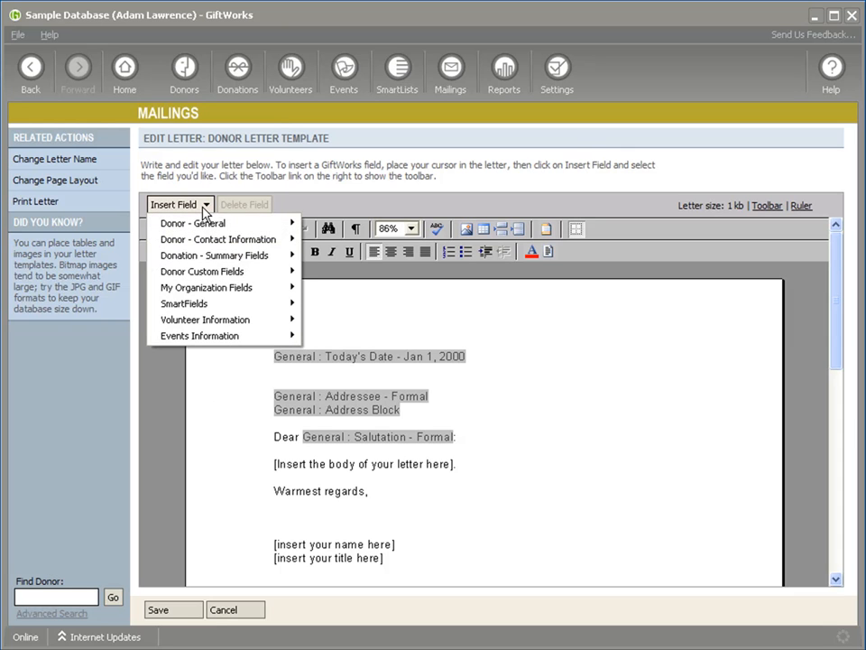
mouse_move(207, 226)
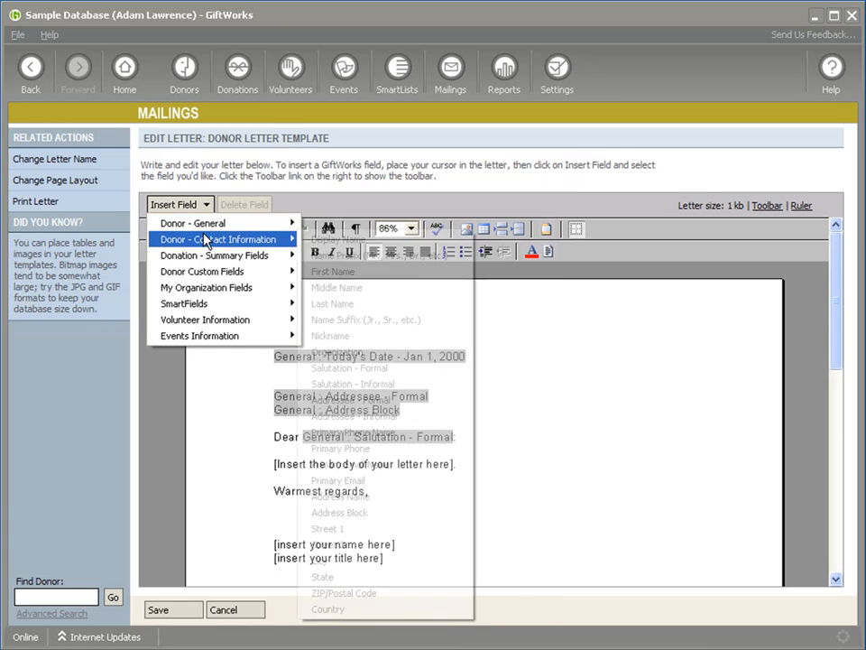
mouse_move(210, 241)
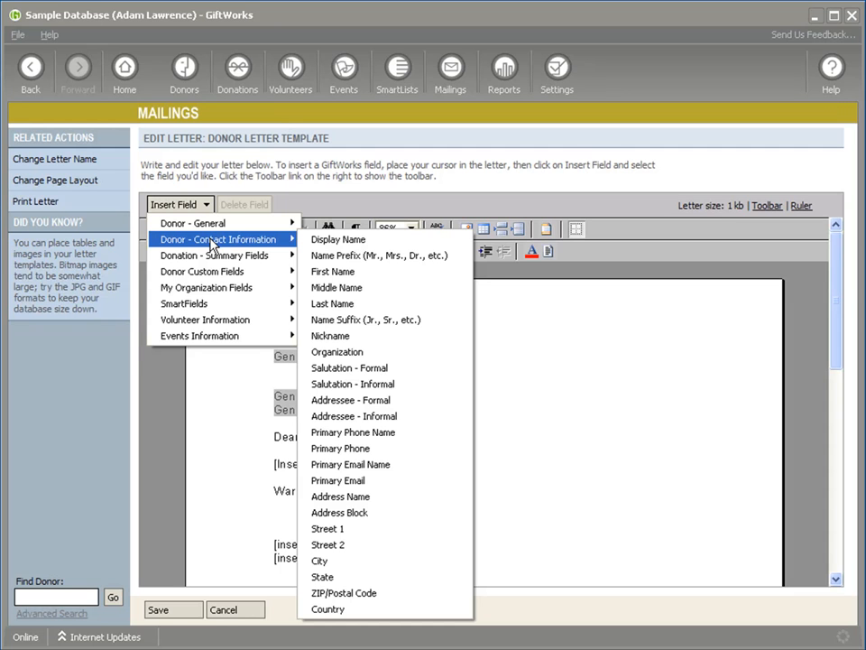
mouse_move(212, 261)
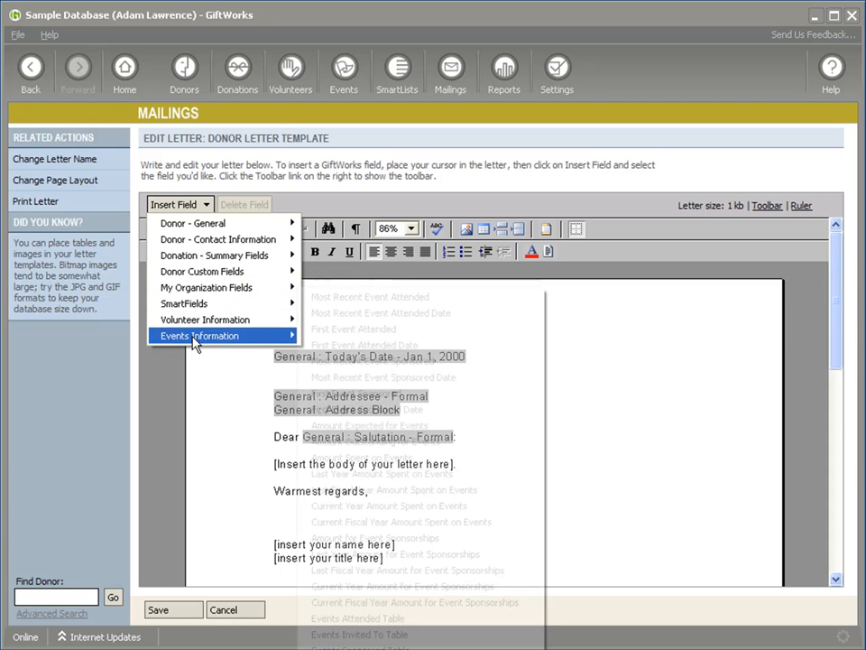
Close the Donor Letter Template without saving and open the Donation Letter from the donation letters for editing.
click(30, 70)
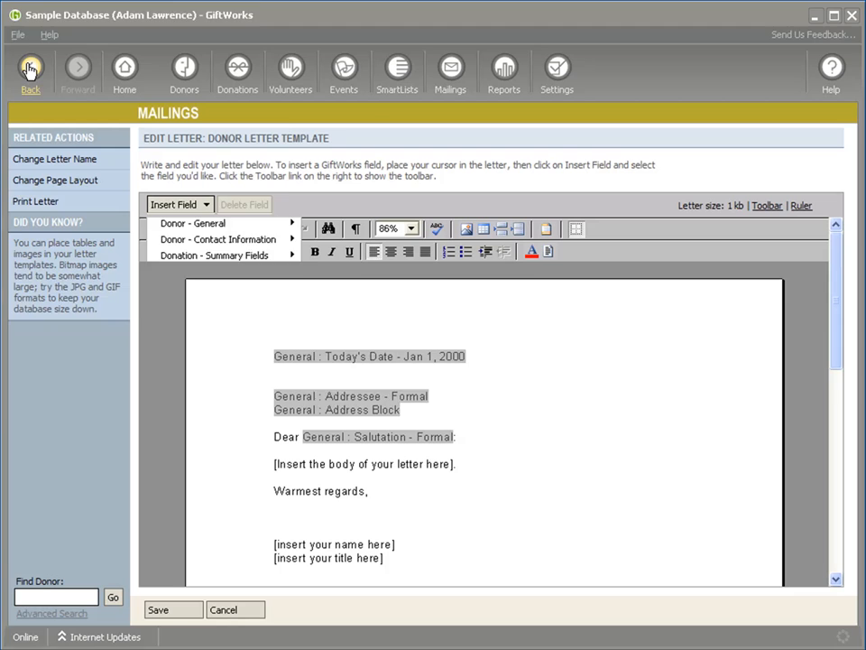
click(366, 389)
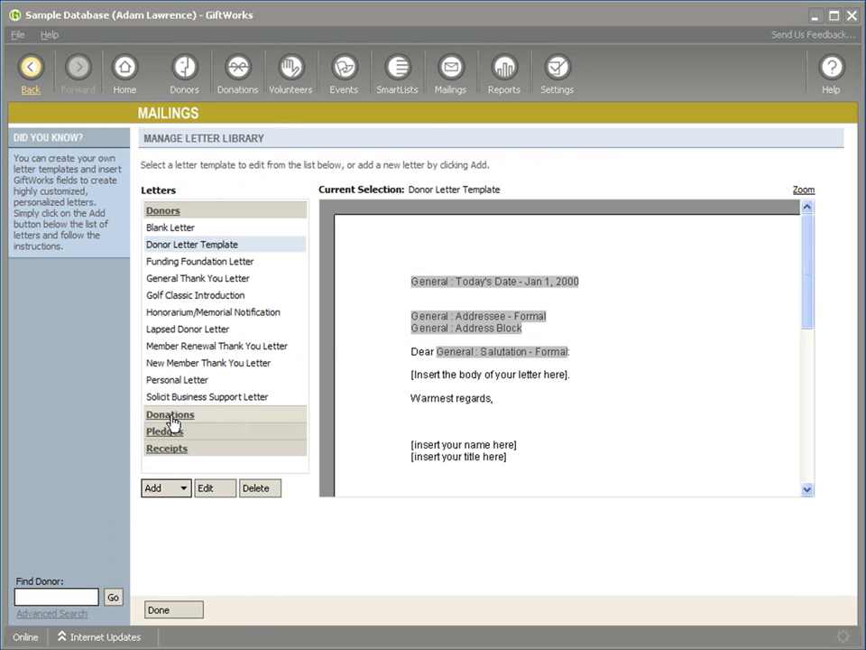
click(182, 417)
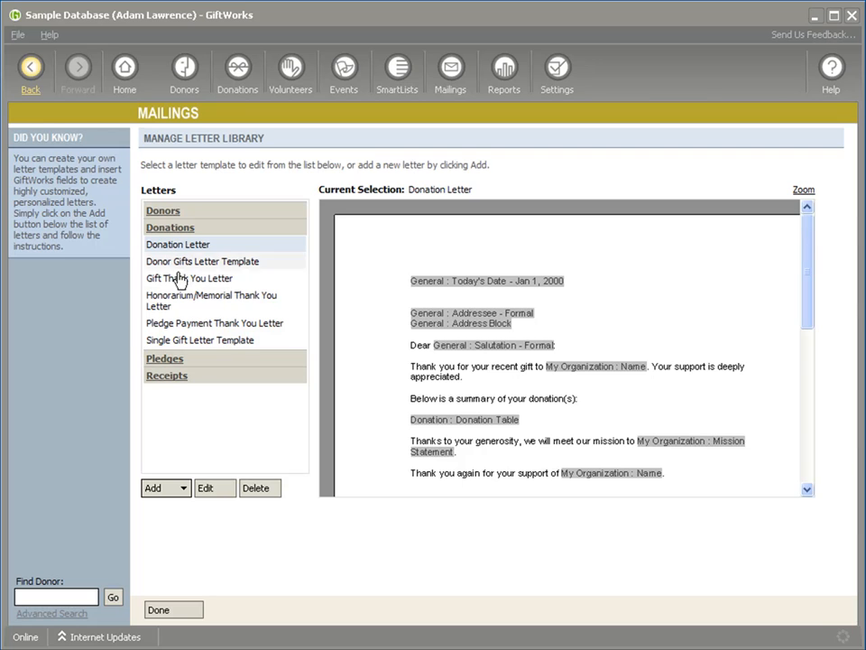
click(215, 488)
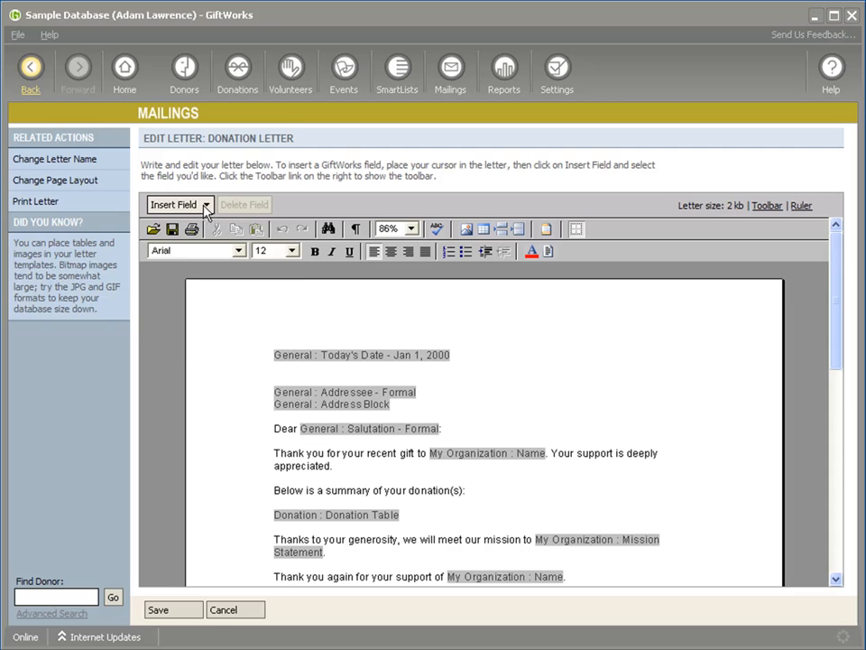
Examine the fields that can be inserted into the Donation Letter, including Donation Fields and Pledge Fields, and close it without saving.
click(205, 206)
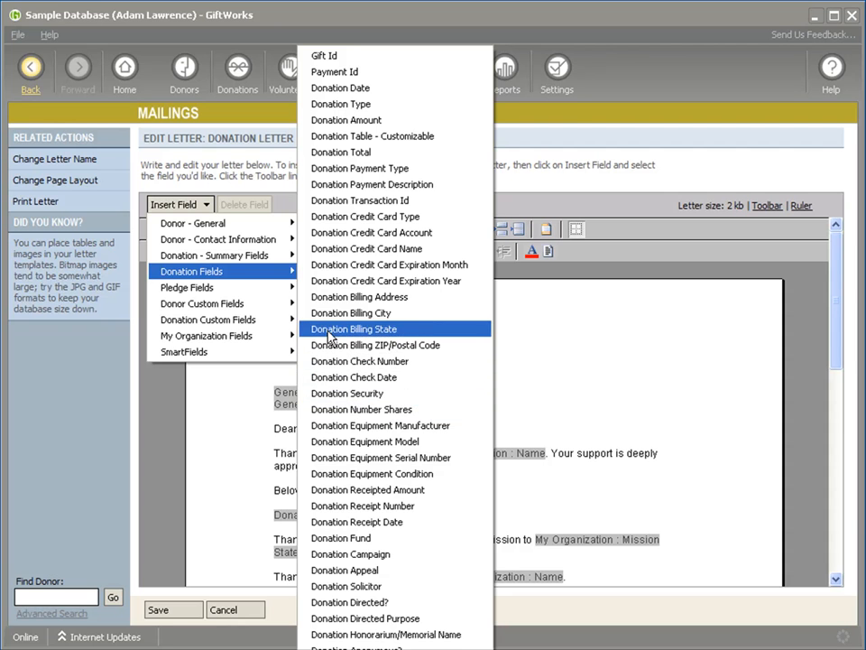
mouse_move(280, 288)
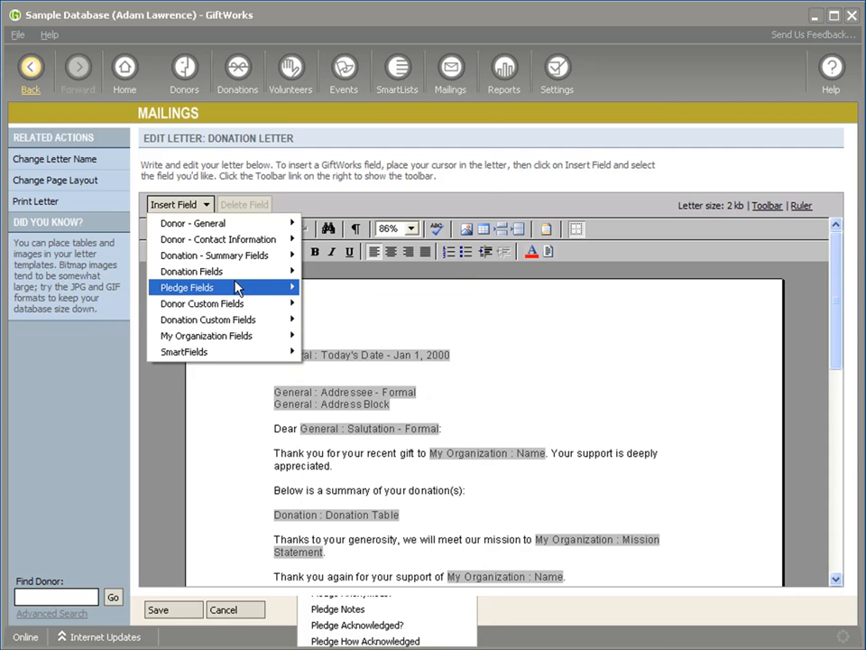
mouse_move(223, 293)
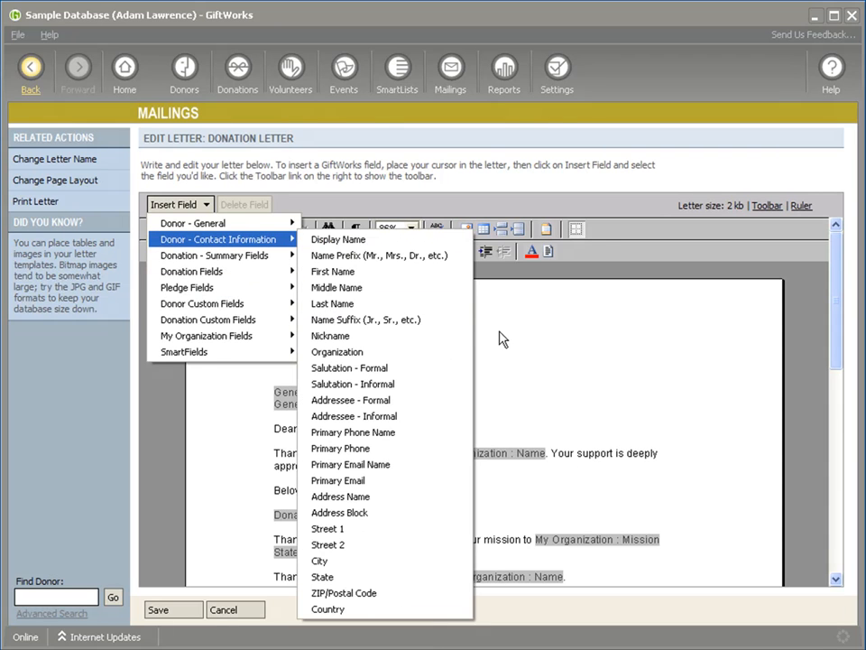
click(242, 610)
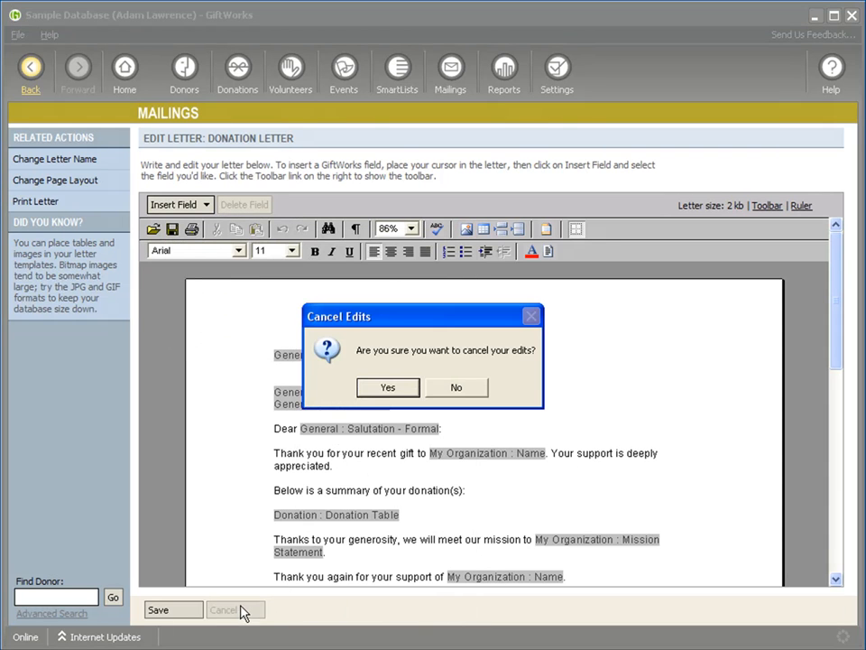
click(379, 390)
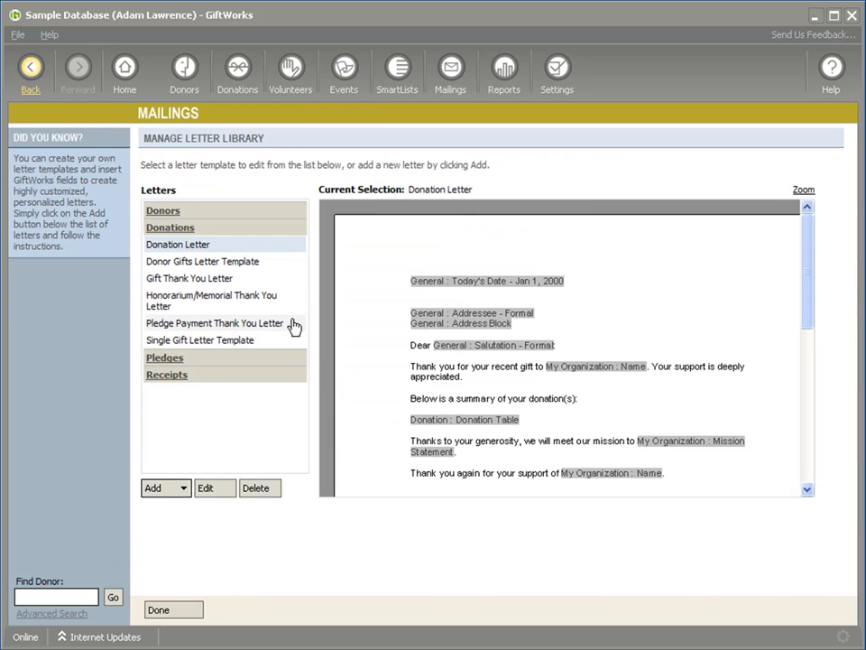
Open the Pledge Letter for editing, review its insertable field categories including Pledge Fields, and close it without saving.
click(164, 359)
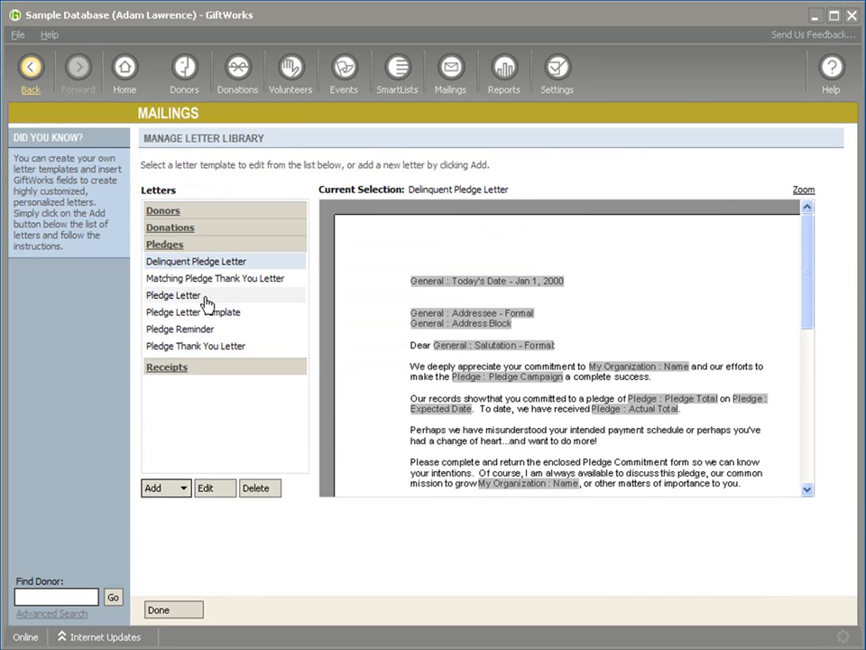
click(176, 296)
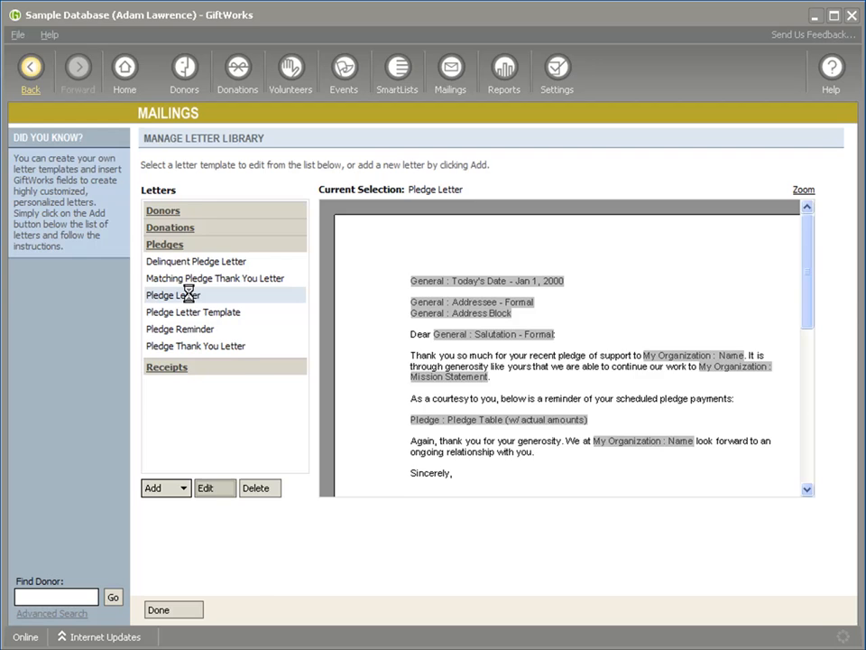
click(199, 207)
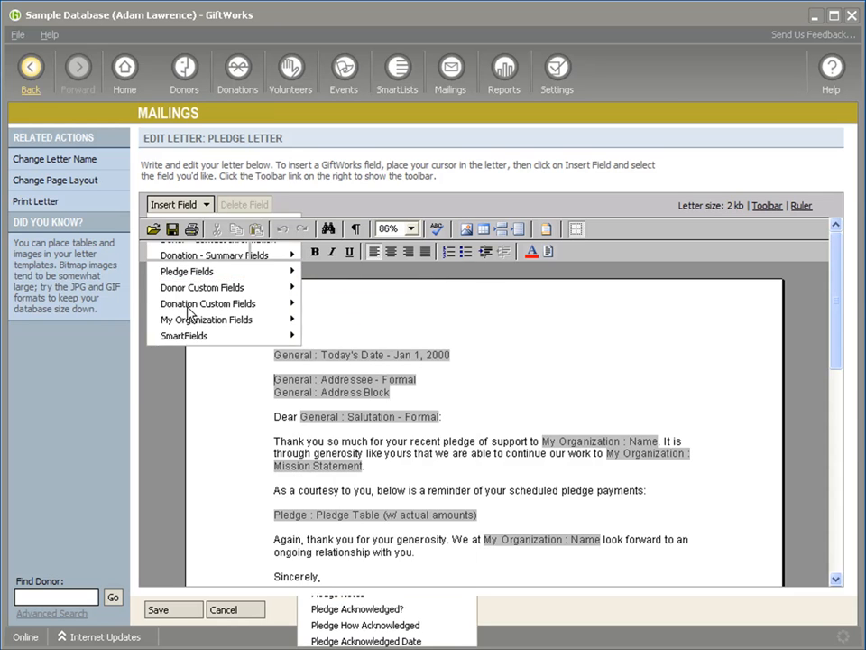
click(31, 69)
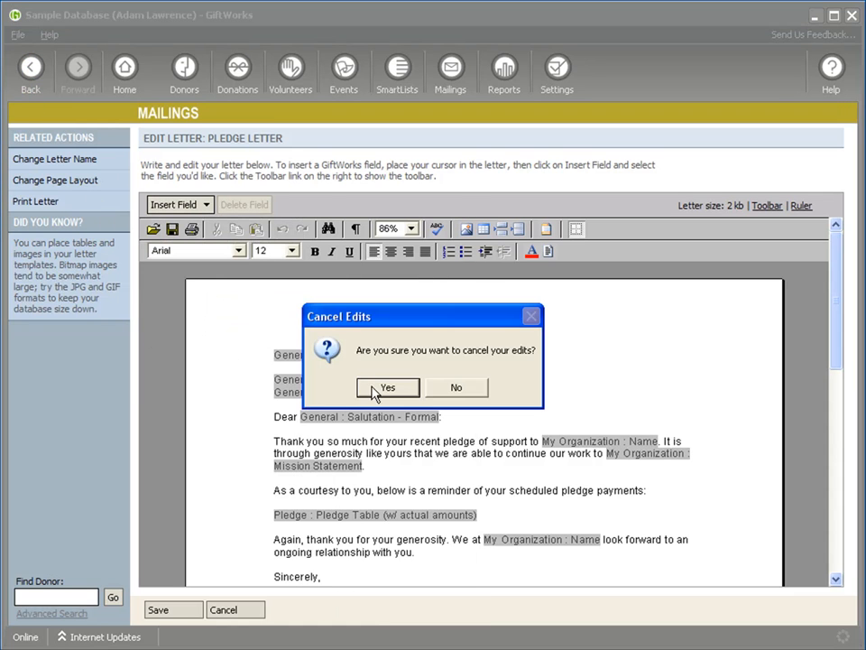
click(376, 389)
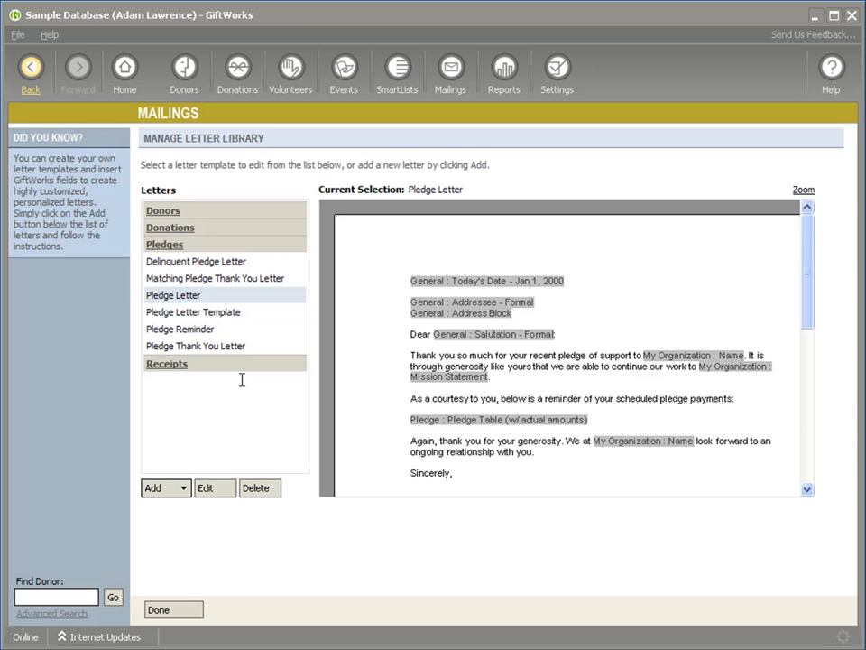
Show the receipt letters in the letter library.
click(170, 363)
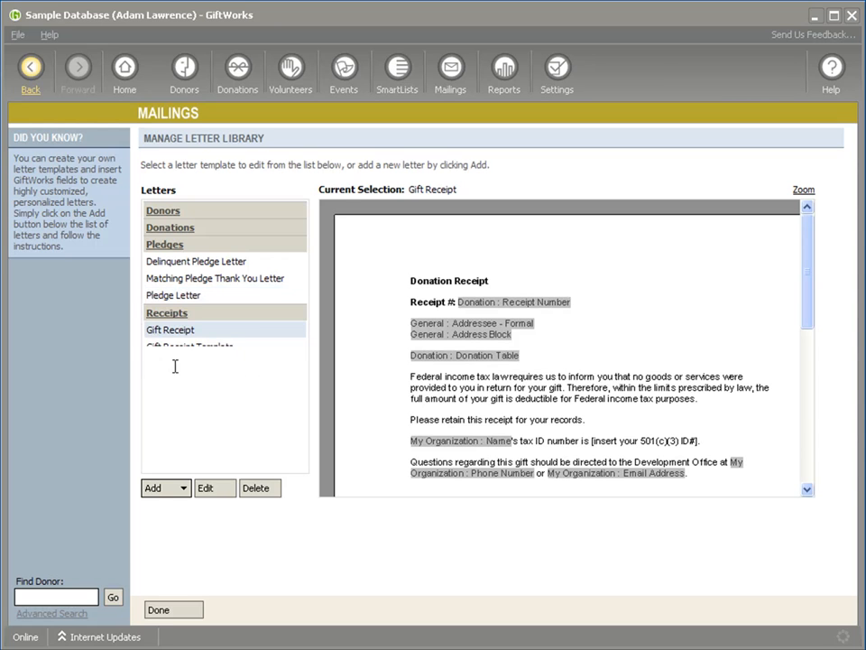